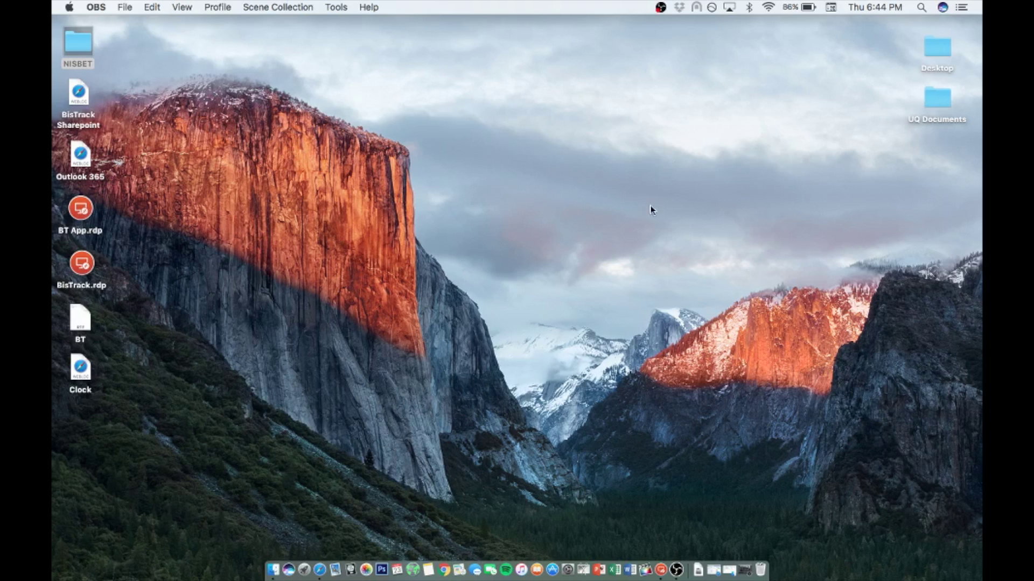
- Switch to the remote session, minimize BisTrack and launch a new BisTrack session
{"action": "key", "text": "ctrl+Right"}
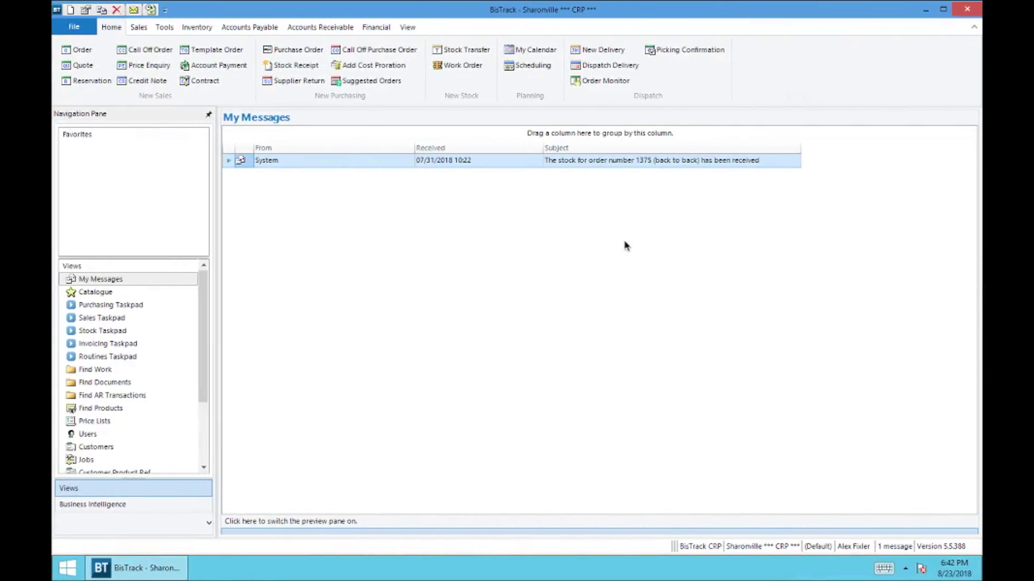
{"action": "left_click", "coordinate": [925, 10]}
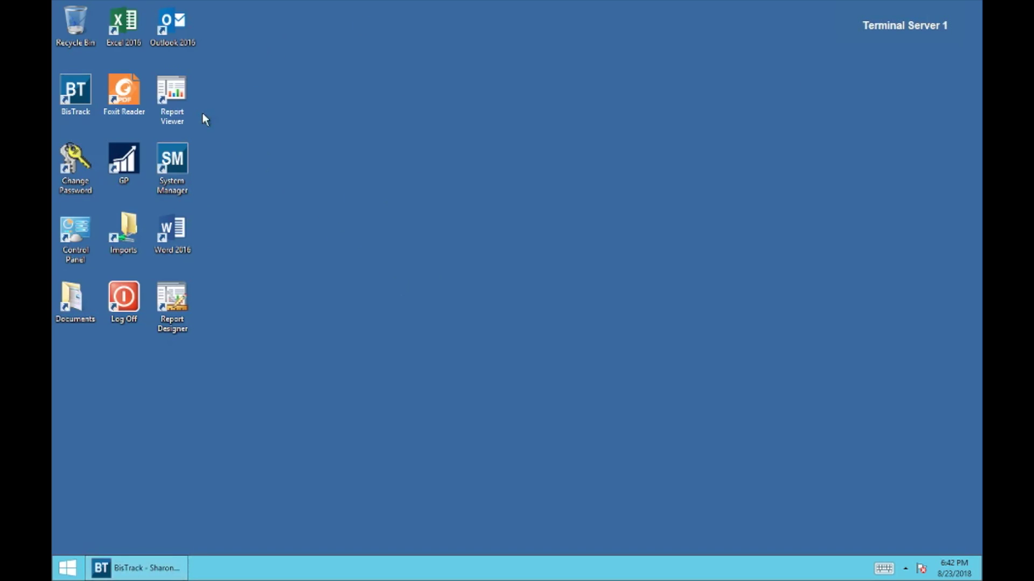
{"action": "double_click", "coordinate": [78, 98]}
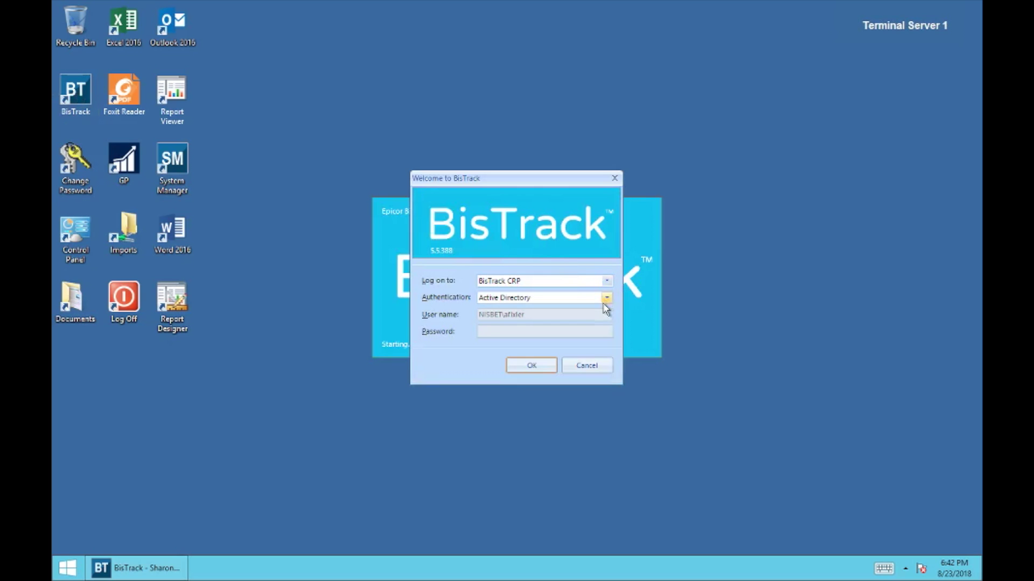
- Log in using BisTrack authentication with the account password
{"action": "left_click", "coordinate": [606, 298]}
{"action": "left_click", "coordinate": [521, 312]}
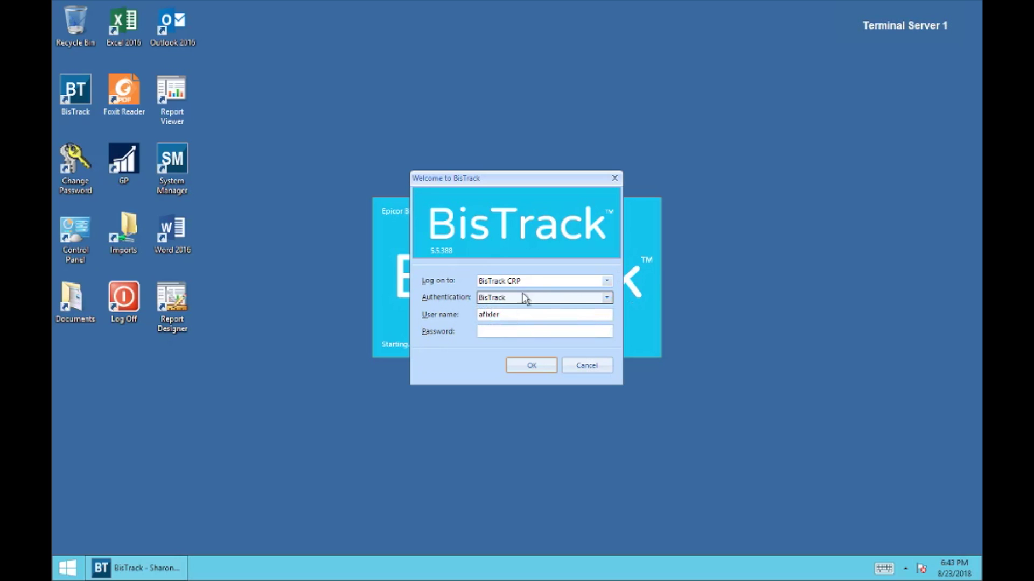
{"action": "left_click", "coordinate": [491, 332]}
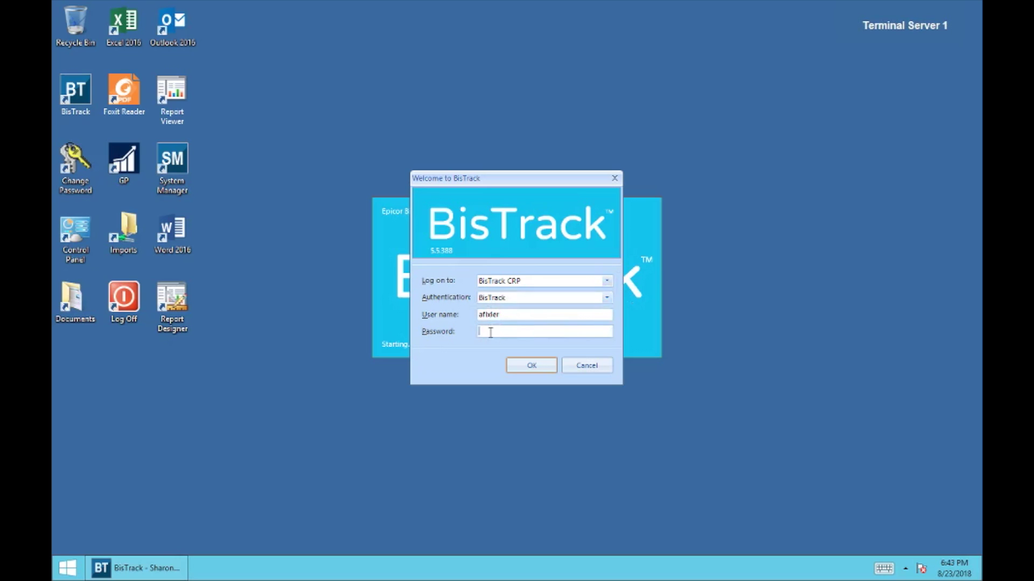
{"action": "type", "text": "*******"}
{"action": "key", "text": "Return"}
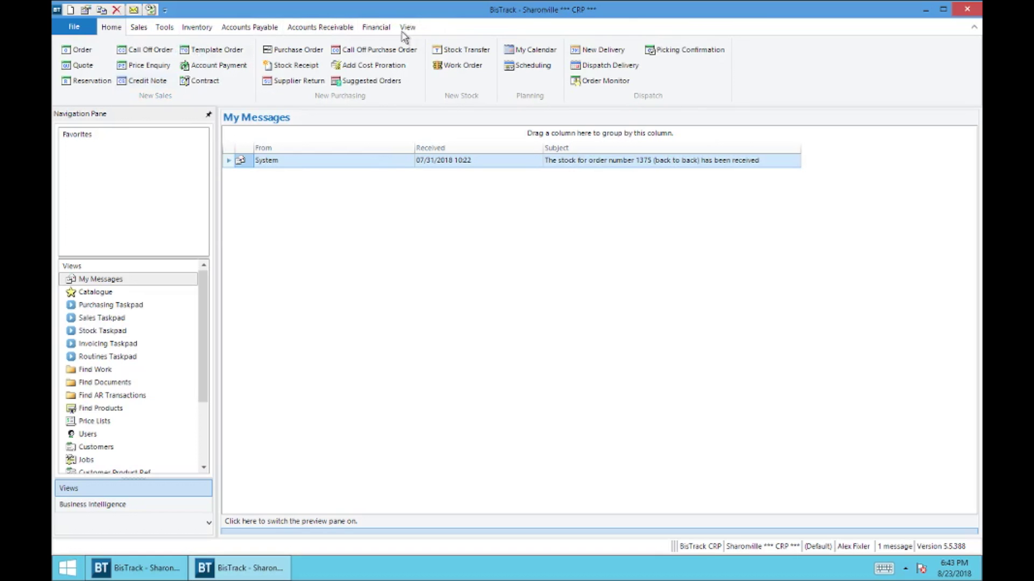
- Browse the Sales, Tools, Inventory and Accounts Payable ribbon tabs, then return to Home
{"action": "left_click", "coordinate": [138, 28]}
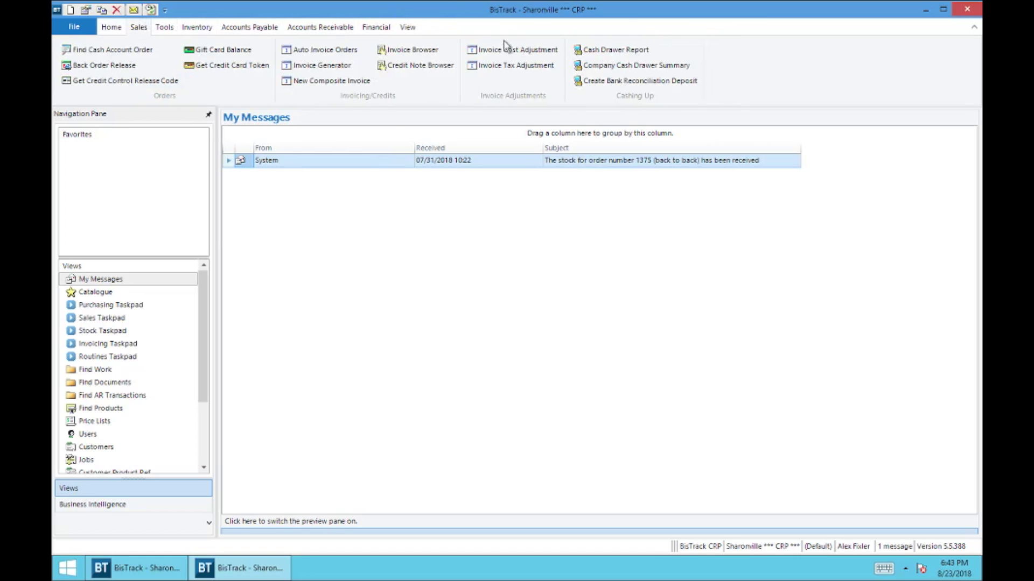
{"action": "left_click", "coordinate": [170, 28]}
{"action": "left_click", "coordinate": [193, 28]}
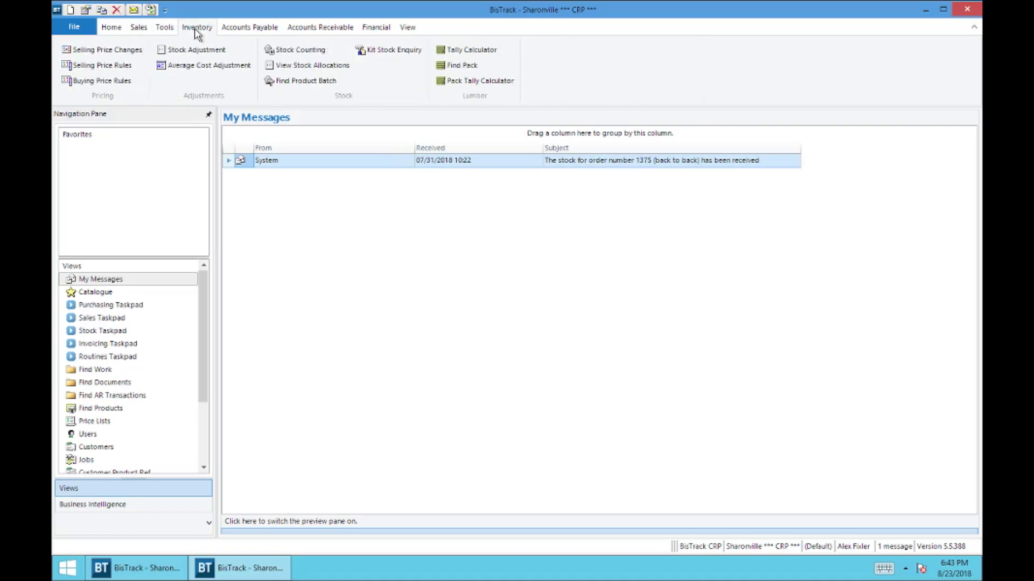
{"action": "left_click", "coordinate": [245, 28]}
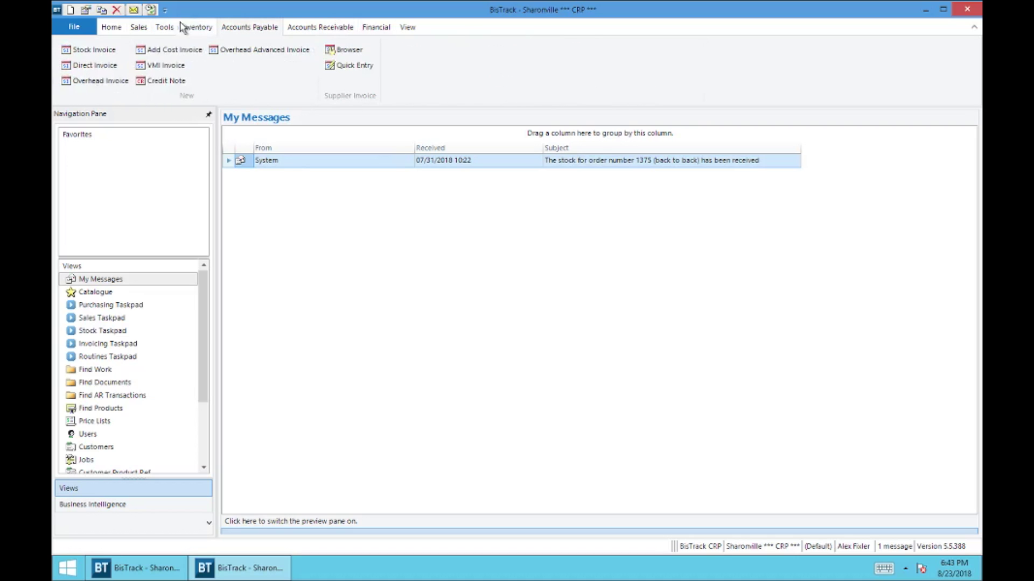
{"action": "left_click", "coordinate": [112, 28]}
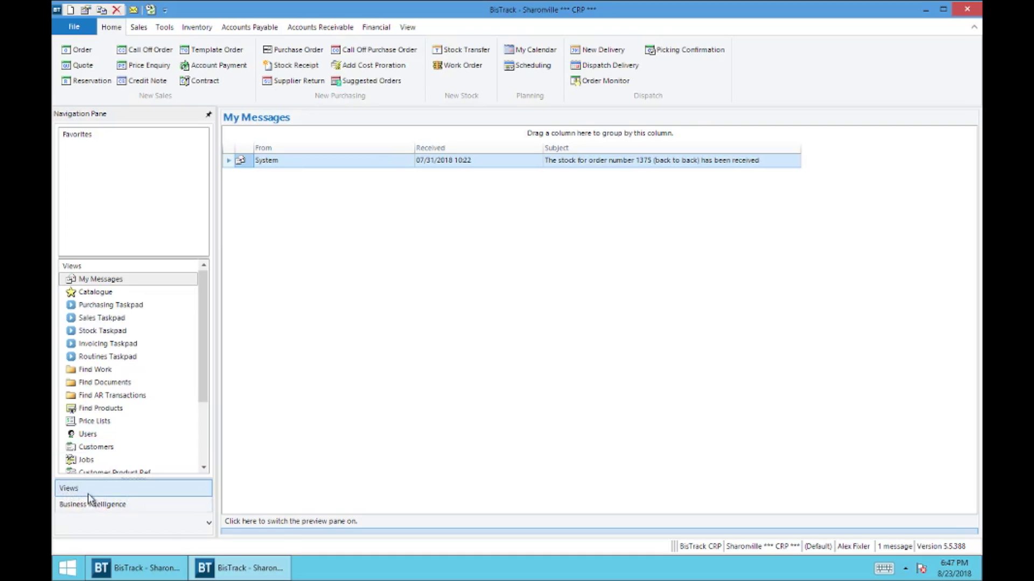
{"action": "left_click", "coordinate": [89, 506]}
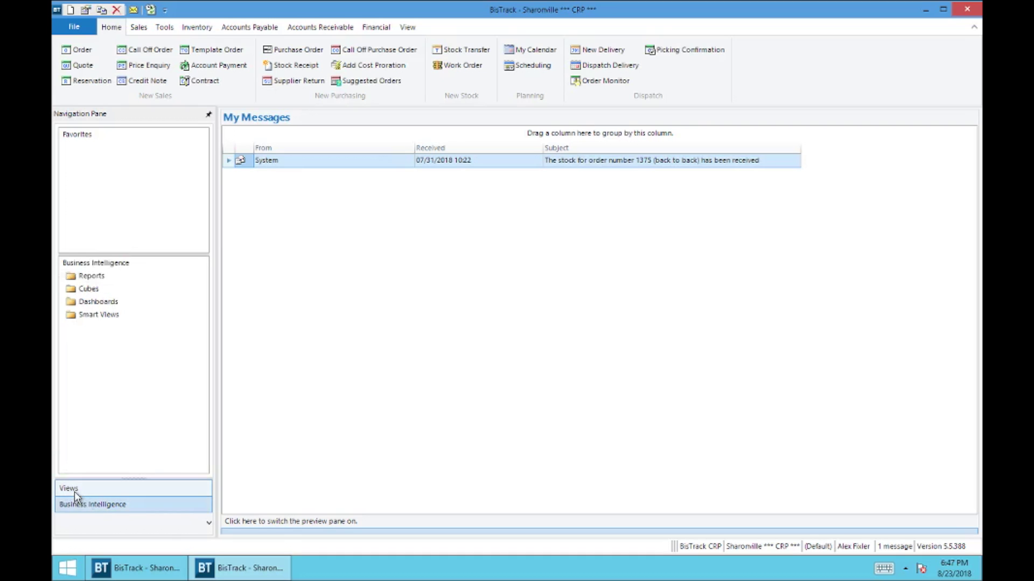
{"action": "left_click", "coordinate": [76, 491]}
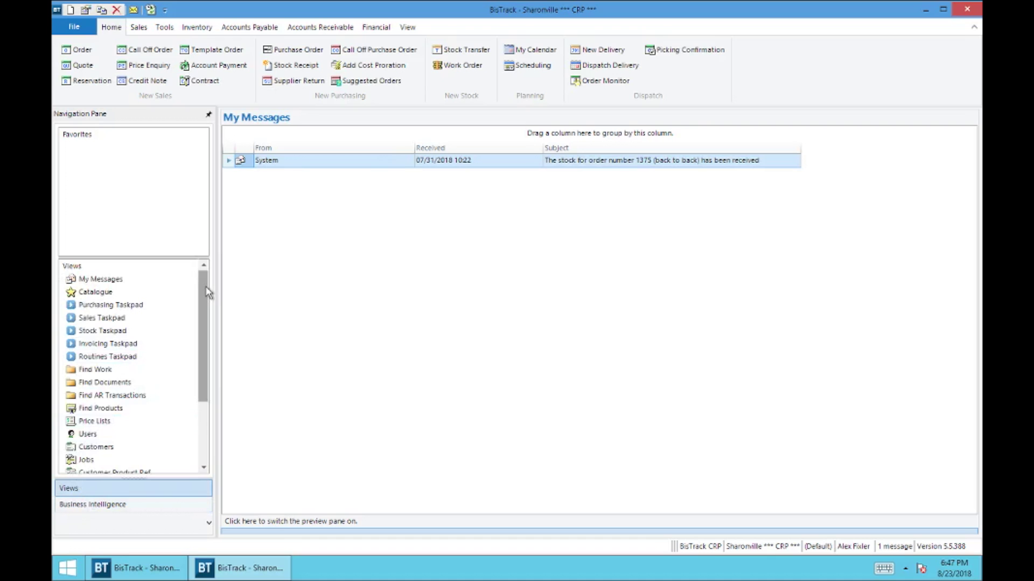
{"action": "mouse_move", "coordinate": [205, 292]}
{"action": "left_mouse_down"}
{"action": "mouse_move", "coordinate": [201, 312]}
{"action": "mouse_move", "coordinate": [202, 279]}
{"action": "left_mouse_up"}
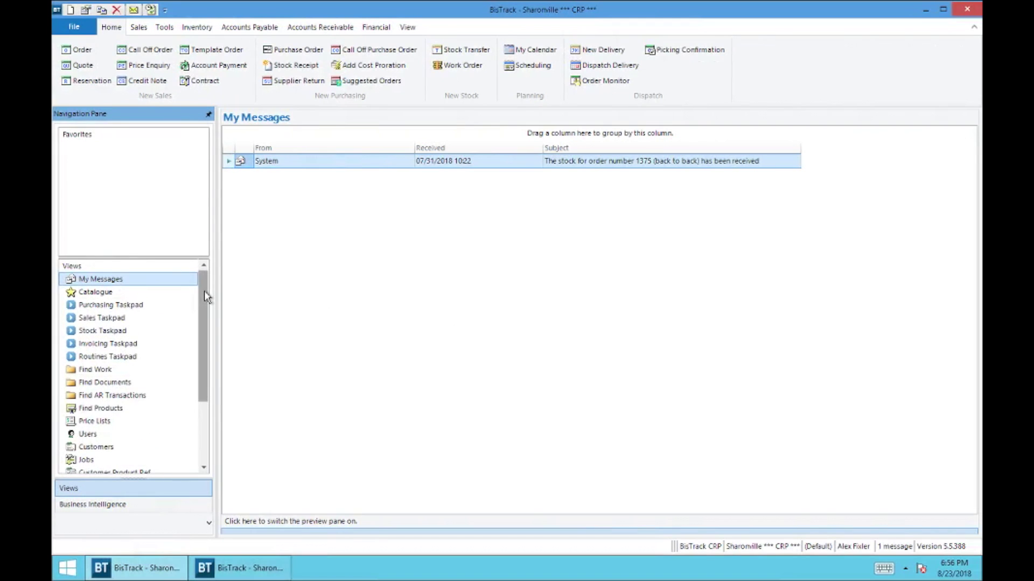
{"action": "left_click_drag", "start_coordinate": [205, 289], "coordinate": [203, 345]}
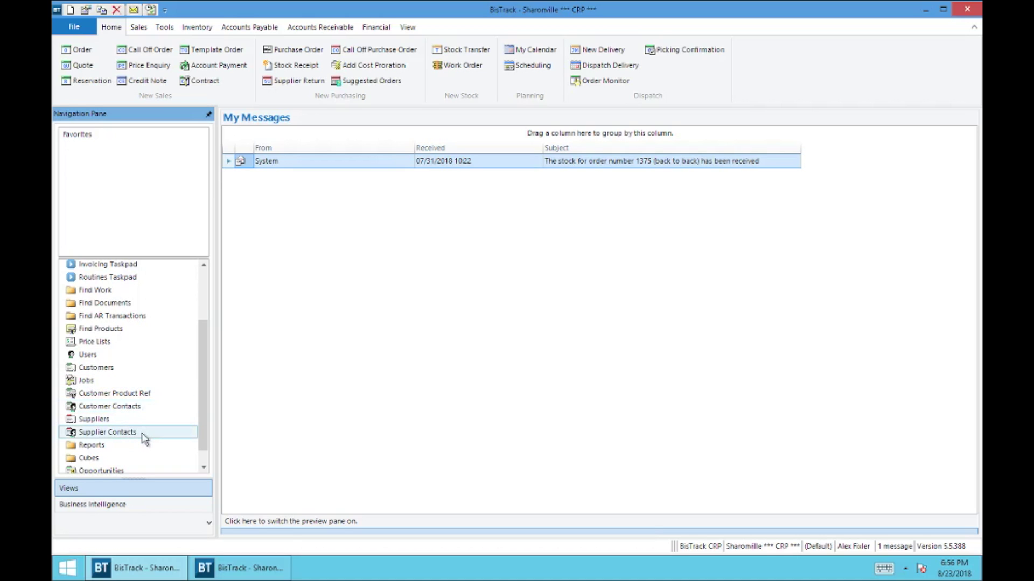
{"action": "left_click_drag", "start_coordinate": [206, 347], "coordinate": [204, 290]}
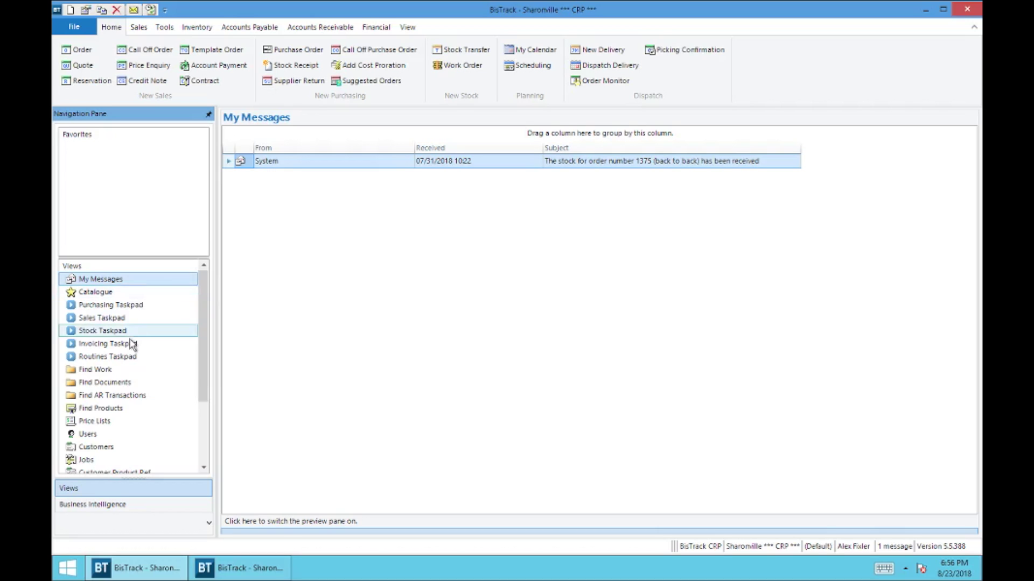
{"action": "left_click_drag", "start_coordinate": [206, 317], "coordinate": [202, 284]}
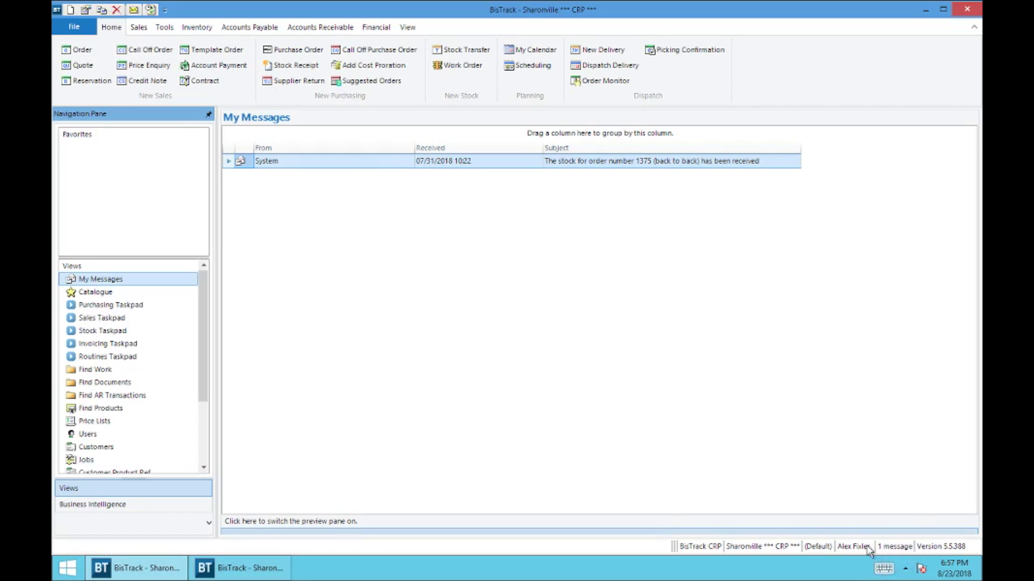
{"action": "left_click", "coordinate": [116, 282]}
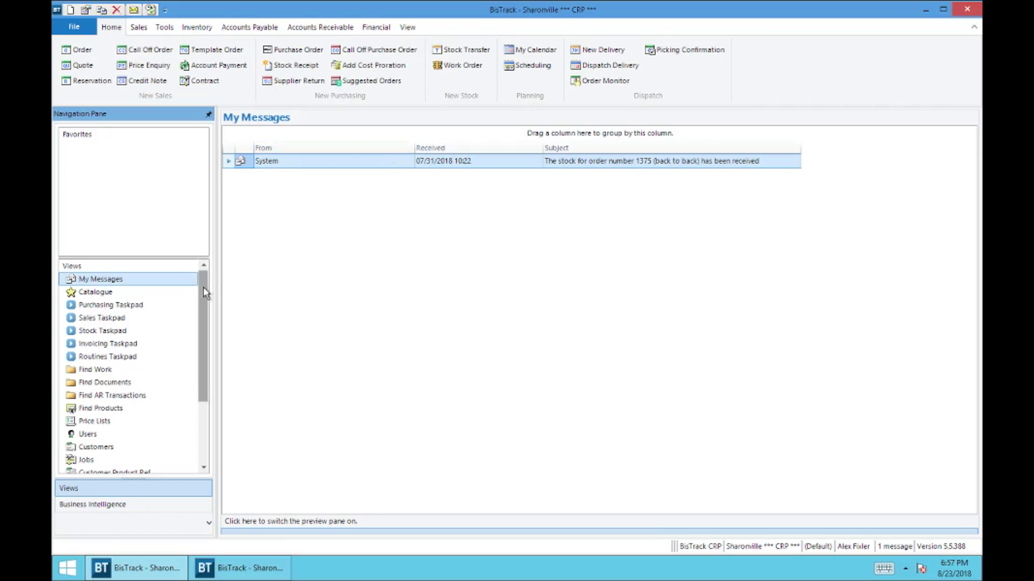
{"action": "left_click_drag", "start_coordinate": [203, 289], "coordinate": [199, 317]}
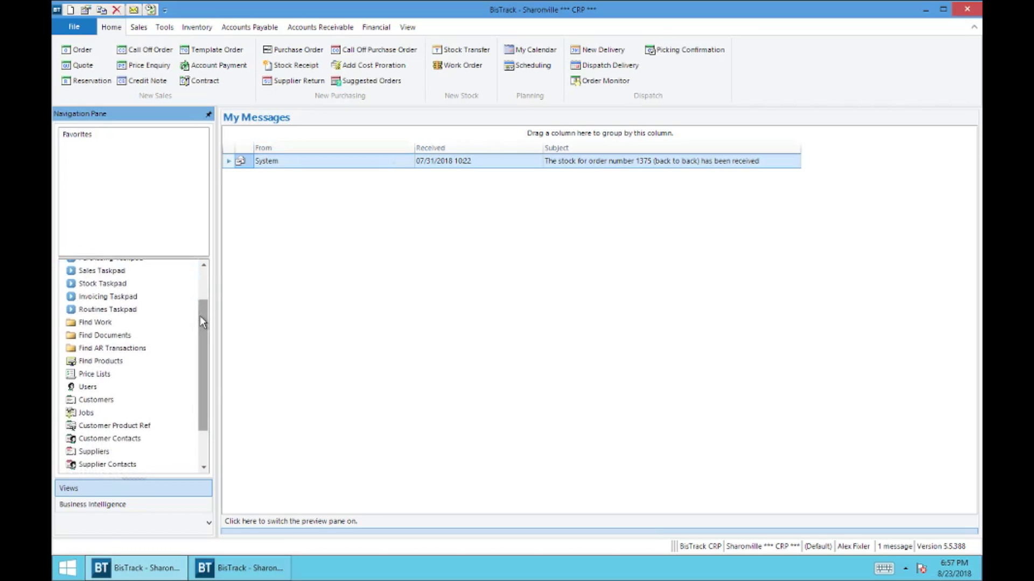
- Open Find Documents and select Sales Orders as the document type
{"action": "left_click", "coordinate": [100, 337]}
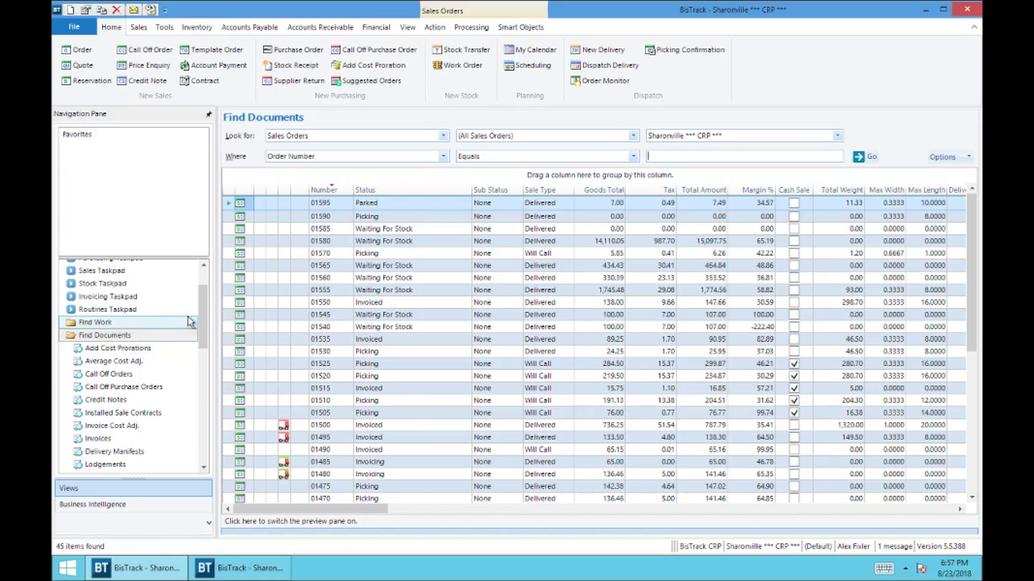
{"action": "left_click_drag", "start_coordinate": [200, 306], "coordinate": [210, 334]}
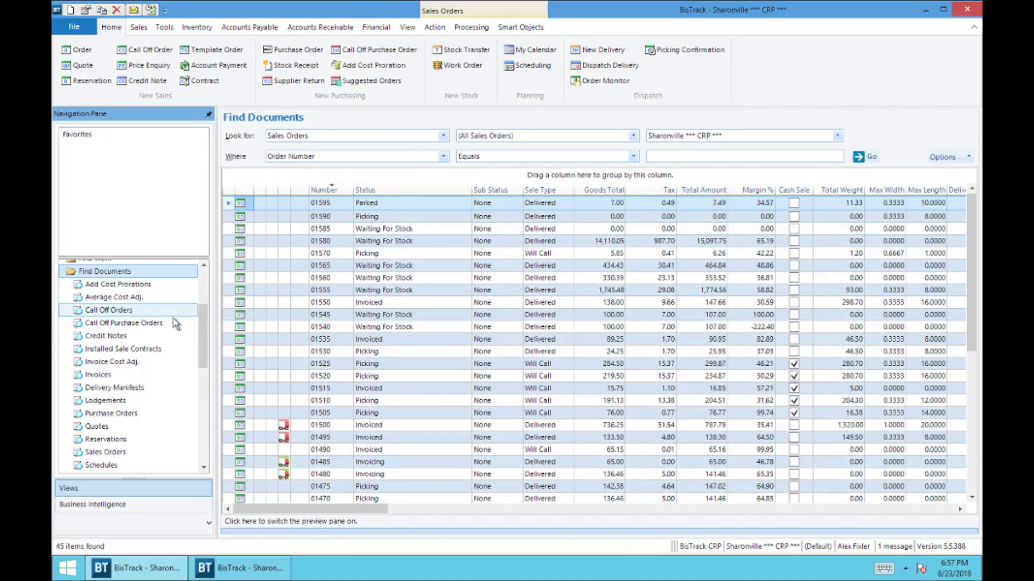
{"action": "mouse_move", "coordinate": [201, 318]}
{"action": "left_mouse_down"}
{"action": "mouse_move", "coordinate": [201, 364]}
{"action": "mouse_move", "coordinate": [202, 313]}
{"action": "left_mouse_up"}
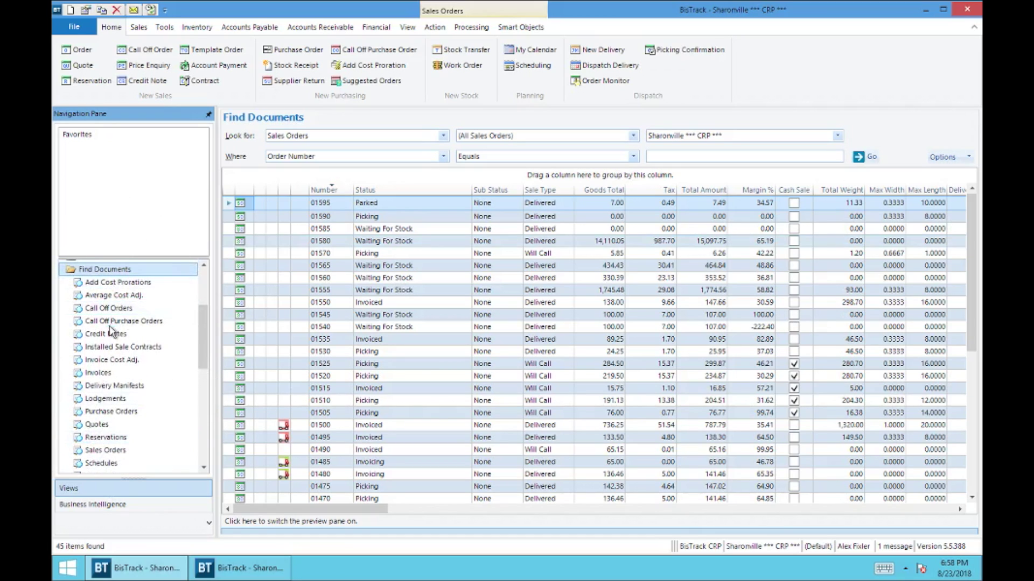
{"action": "left_click_drag", "start_coordinate": [202, 321], "coordinate": [201, 337]}
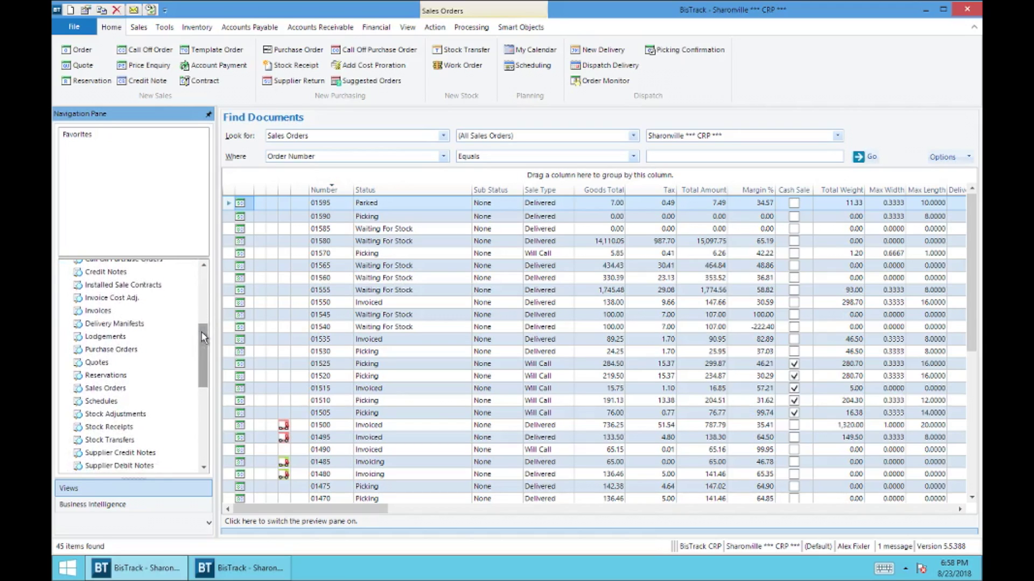
{"action": "left_click", "coordinate": [105, 388]}
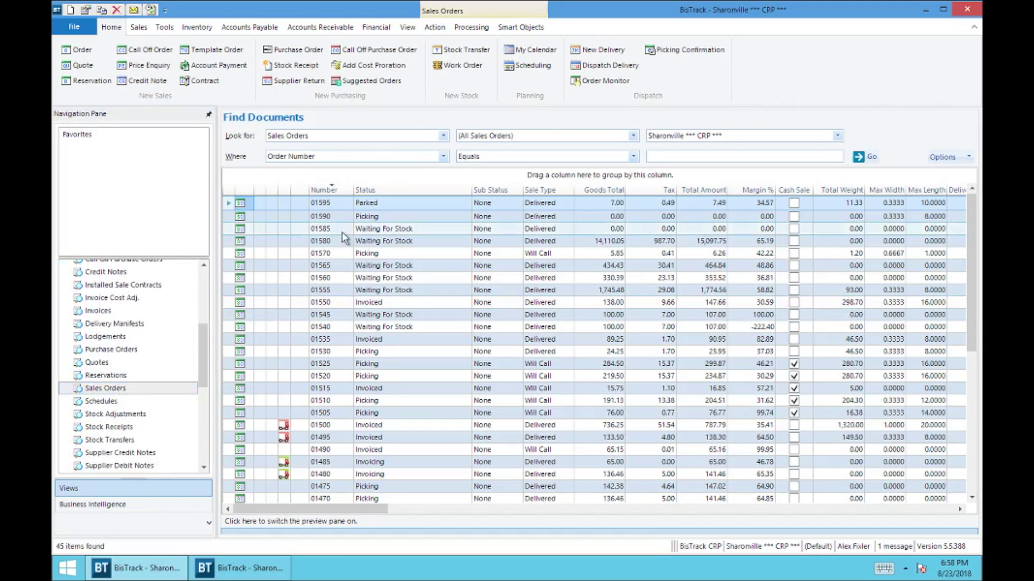
- Switch the Find Documents search to Quotes
{"action": "left_click", "coordinate": [204, 354]}
{"action": "left_click_drag", "start_coordinate": [205, 354], "coordinate": [205, 362]}
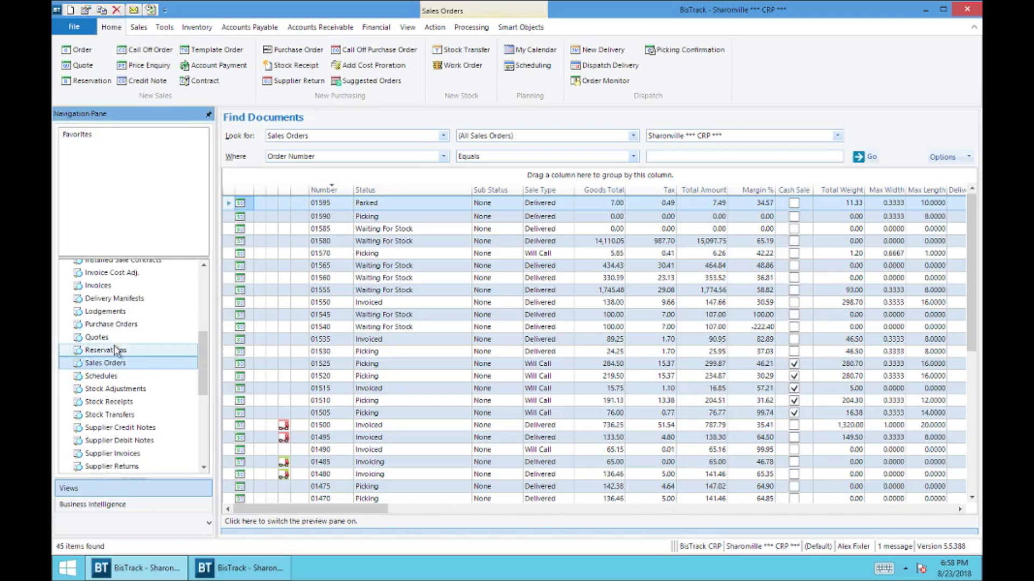
{"action": "left_click", "coordinate": [103, 337]}
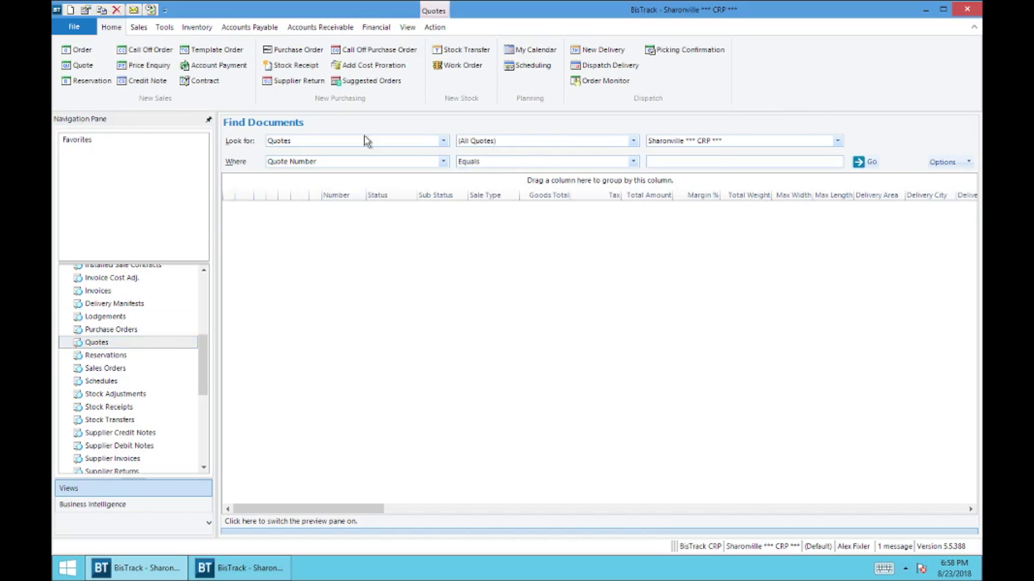
- Set the search to look for Quotes where Quote Number, ready for a value
{"action": "scroll", "coordinate": [201, 347], "scroll_direction": "up", "scroll_amount": 1}
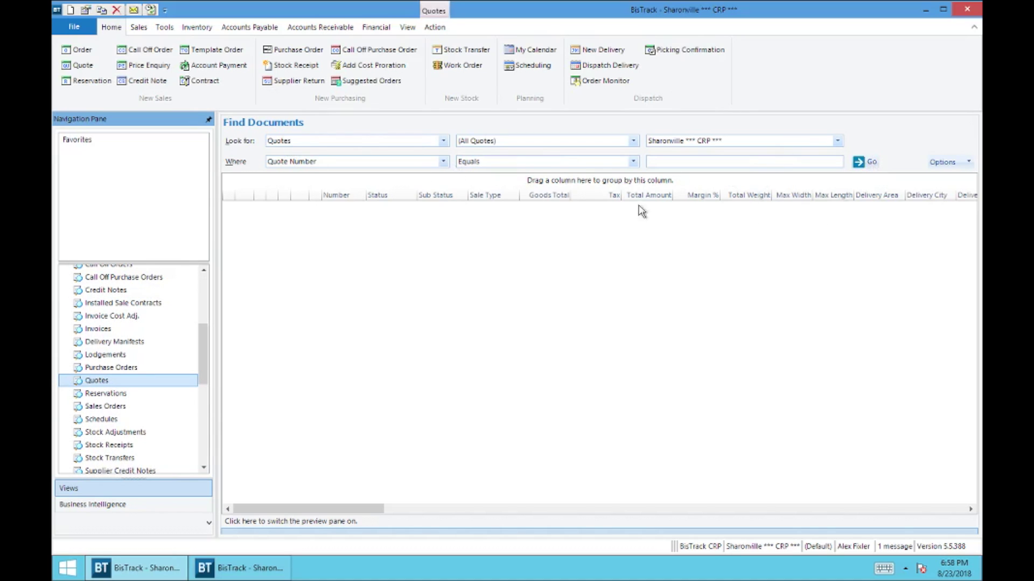
{"action": "left_click", "coordinate": [443, 142]}
{"action": "left_click", "coordinate": [295, 282]}
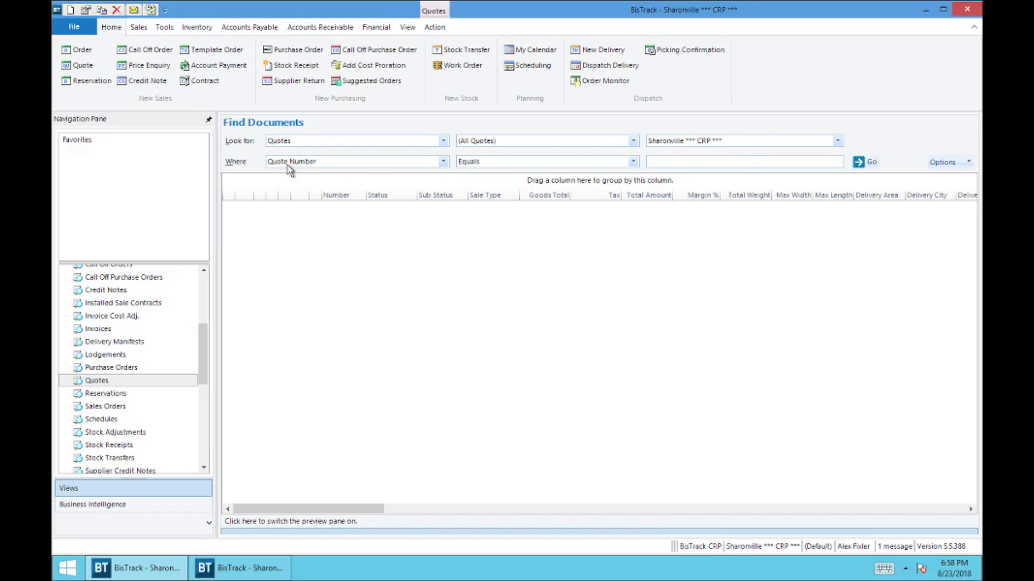
{"action": "left_click", "coordinate": [444, 162]}
{"action": "left_click", "coordinate": [443, 162]}
{"action": "left_click", "coordinate": [444, 162]}
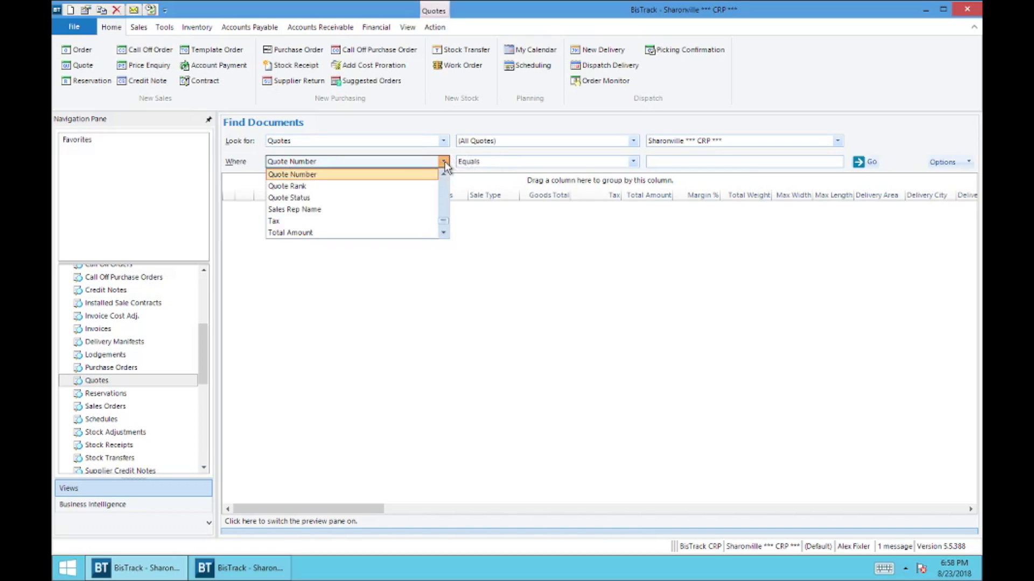
{"action": "left_click_drag", "start_coordinate": [446, 221], "coordinate": [445, 185]}
{"action": "left_click", "coordinate": [444, 162]}
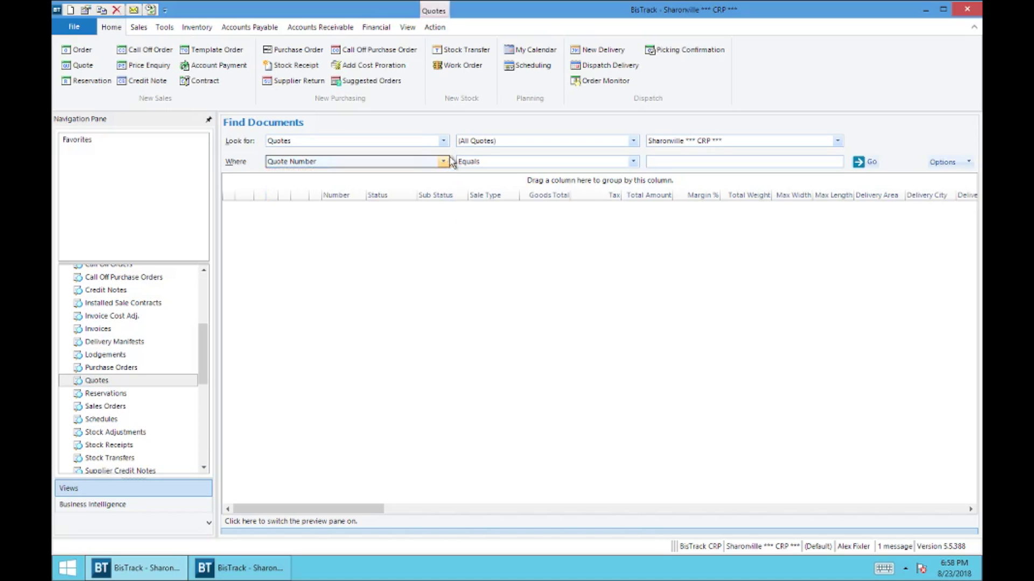
{"action": "left_click", "coordinate": [690, 159]}
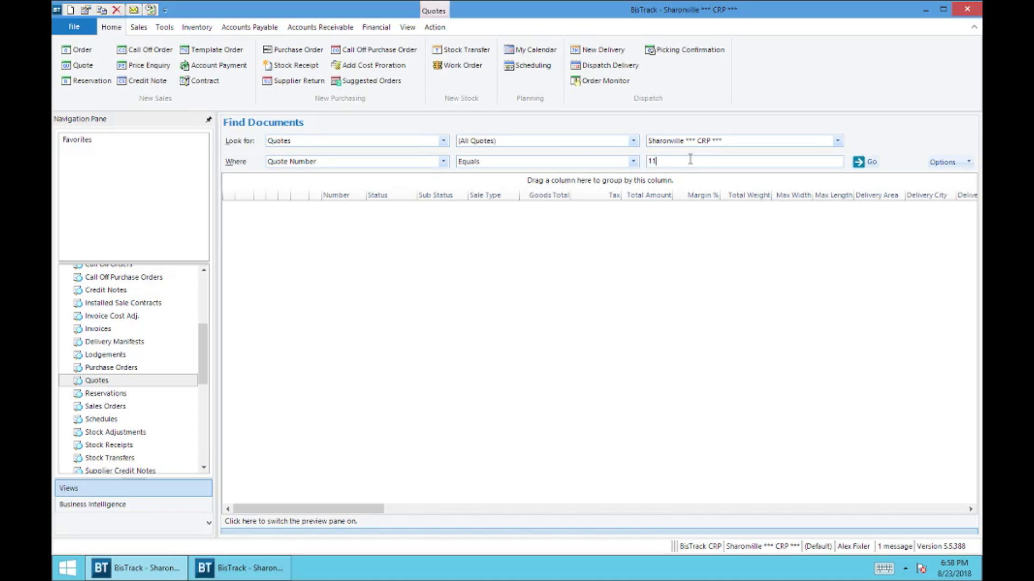
- Run the quote search, then clear the 185 value to list quotes 00170–00195
{"action": "key", "text": "Return"}
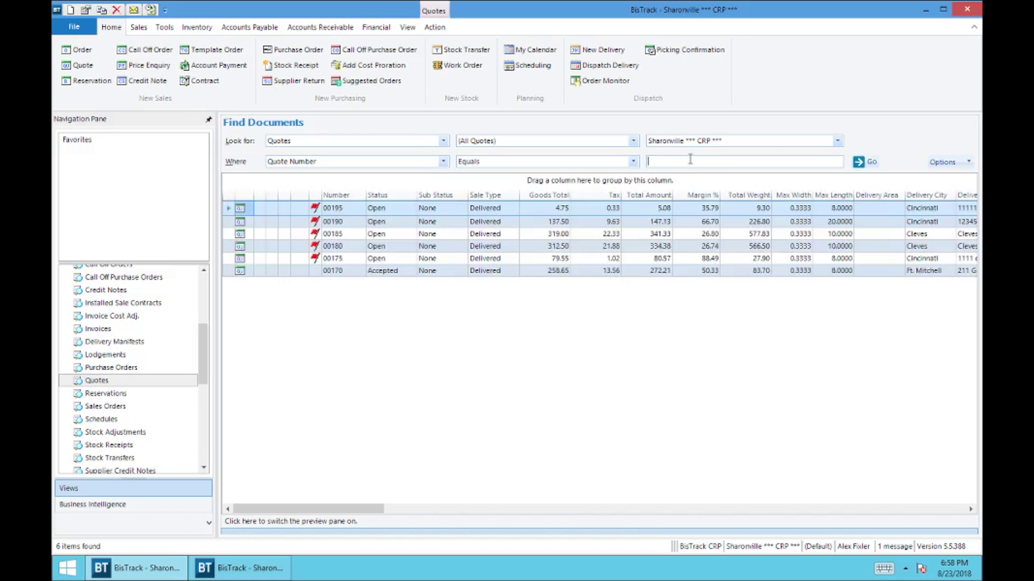
{"action": "left_click", "coordinate": [872, 164]}
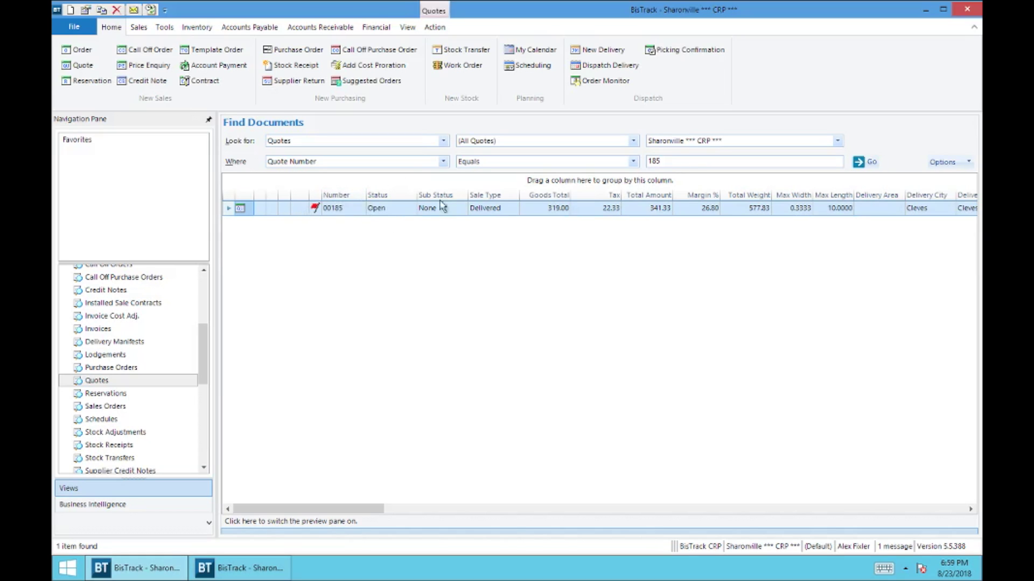
{"action": "double_click", "coordinate": [649, 161]}
{"action": "key", "text": "Return"}
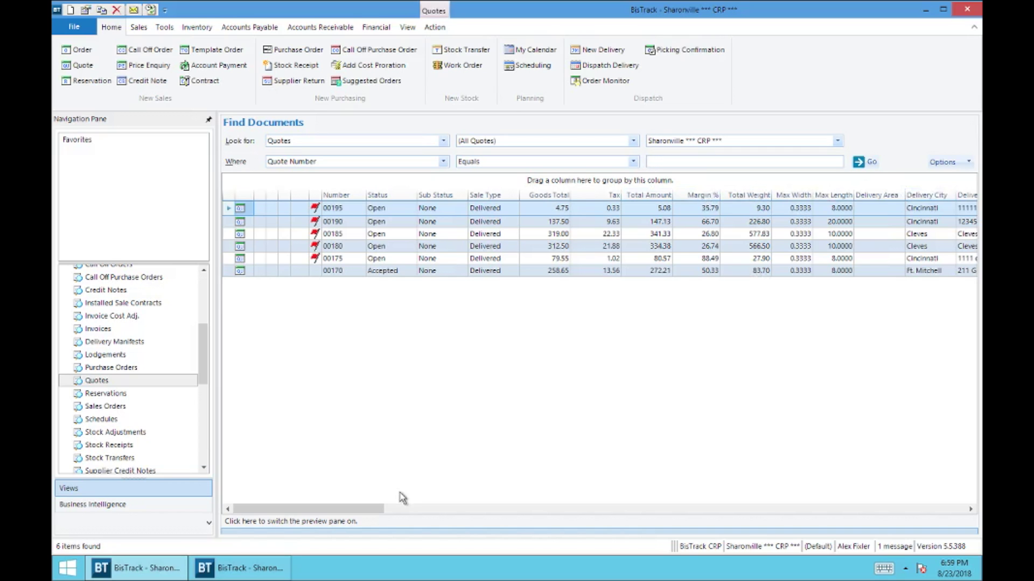
- Sort the quotes by Customer Code descending and group them by Customer Code
{"action": "left_click_drag", "start_coordinate": [360, 508], "coordinate": [458, 497]}
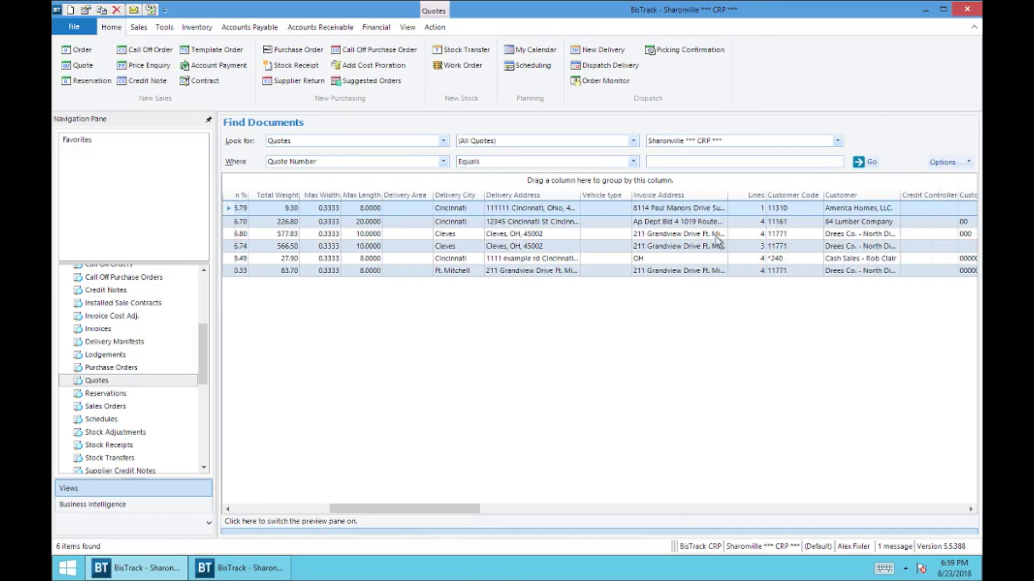
{"action": "left_click", "coordinate": [786, 196]}
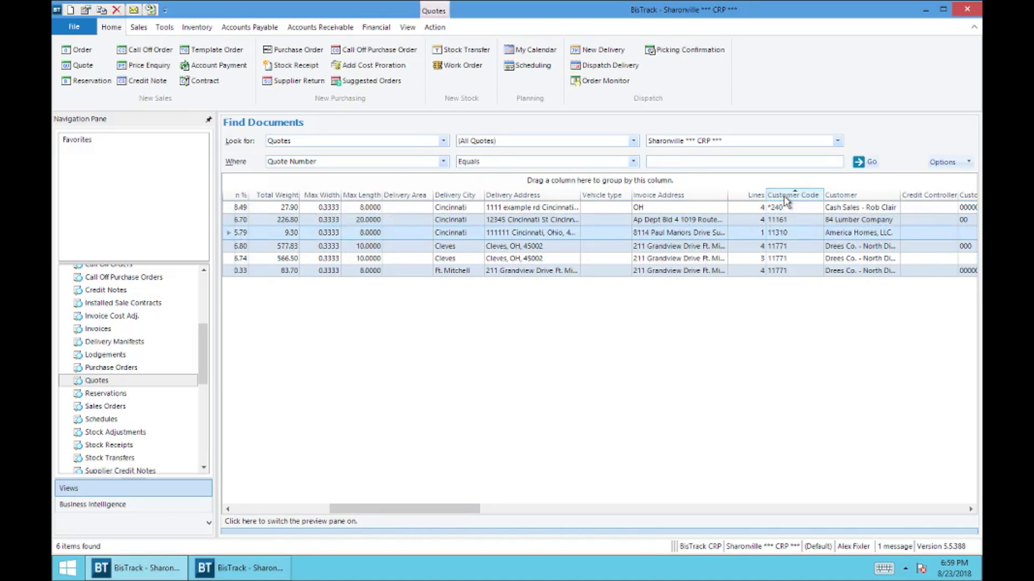
{"action": "left_click", "coordinate": [786, 196]}
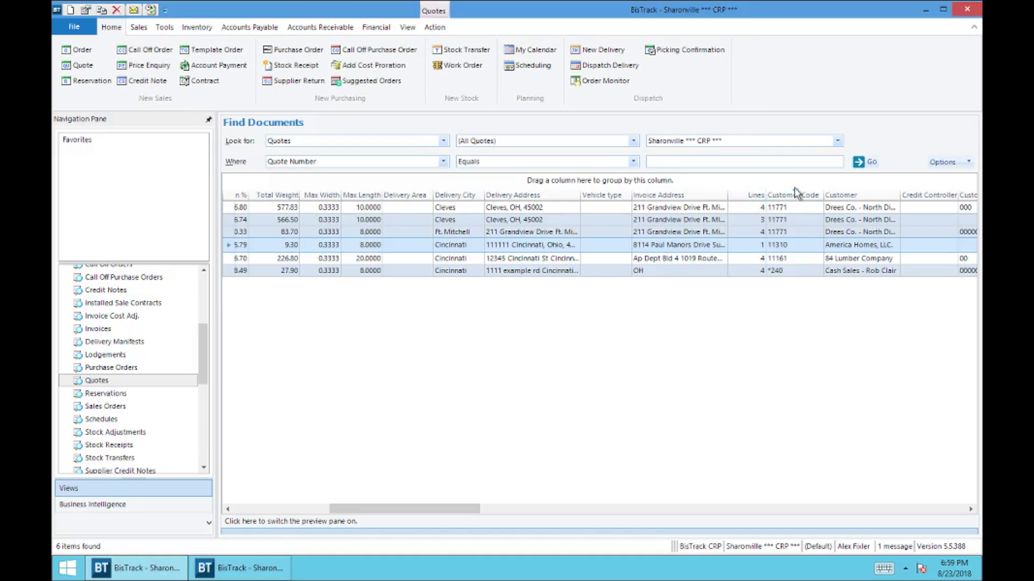
{"action": "left_click_drag", "start_coordinate": [794, 195], "coordinate": [561, 183]}
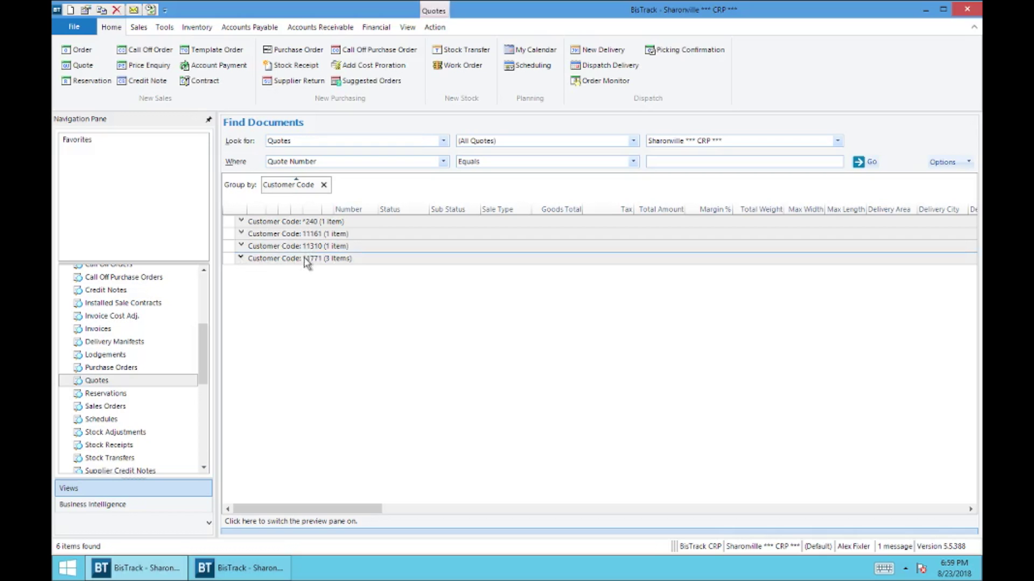
- Expand the 11771, 11310, 11161 and *240 customer groups
{"action": "left_click", "coordinate": [243, 260]}
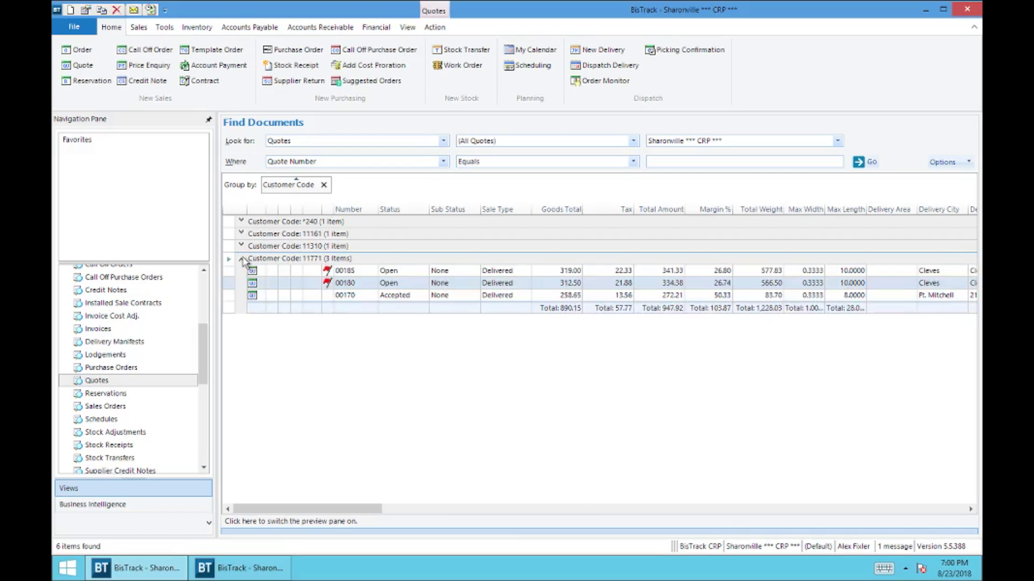
{"action": "left_click", "coordinate": [240, 246]}
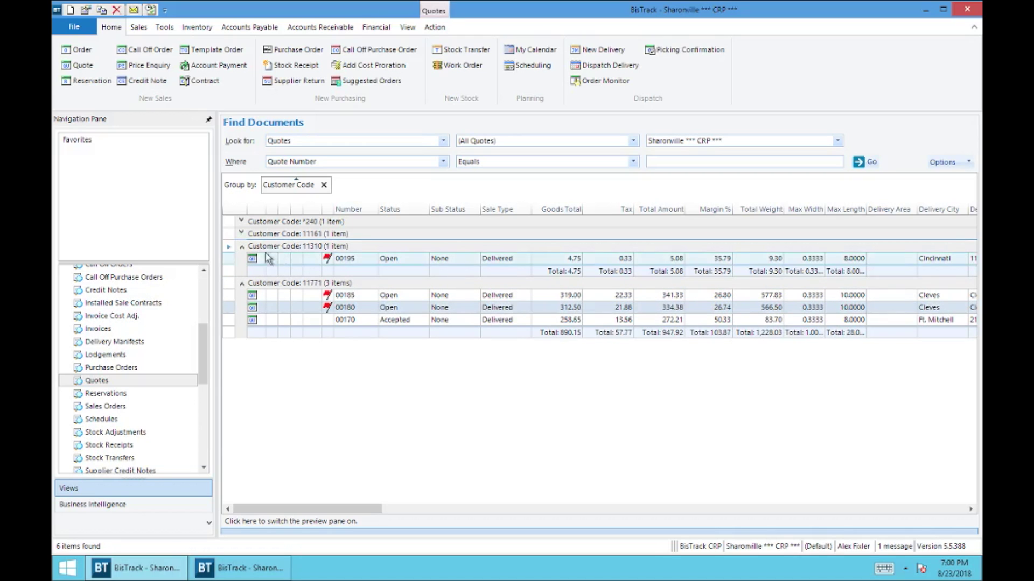
{"action": "left_click", "coordinate": [241, 234]}
{"action": "left_click", "coordinate": [240, 222]}
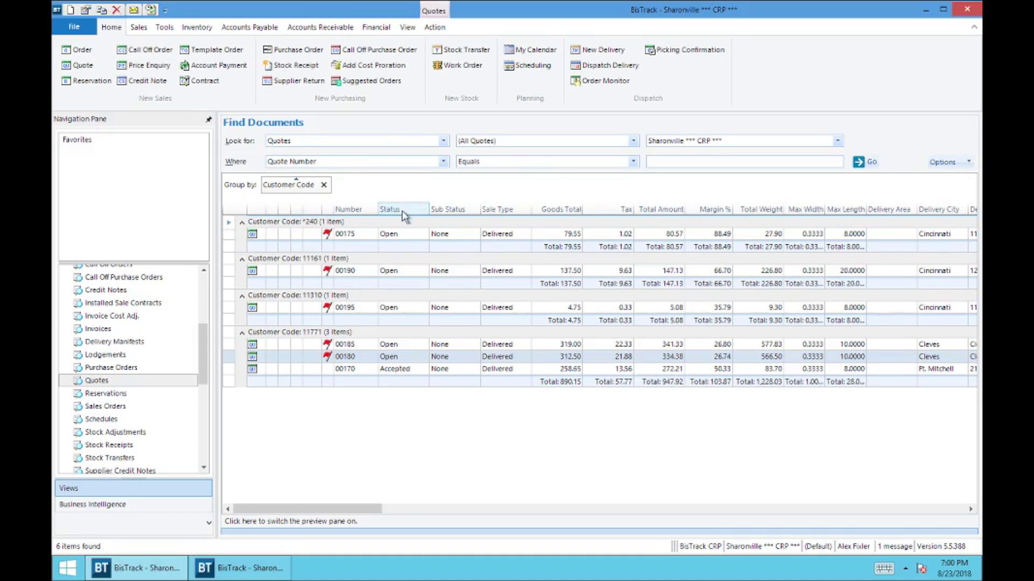
- Sub-group by Status, then drop both groupings and regroup by Status only
{"action": "left_click_drag", "start_coordinate": [405, 217], "coordinate": [363, 193]}
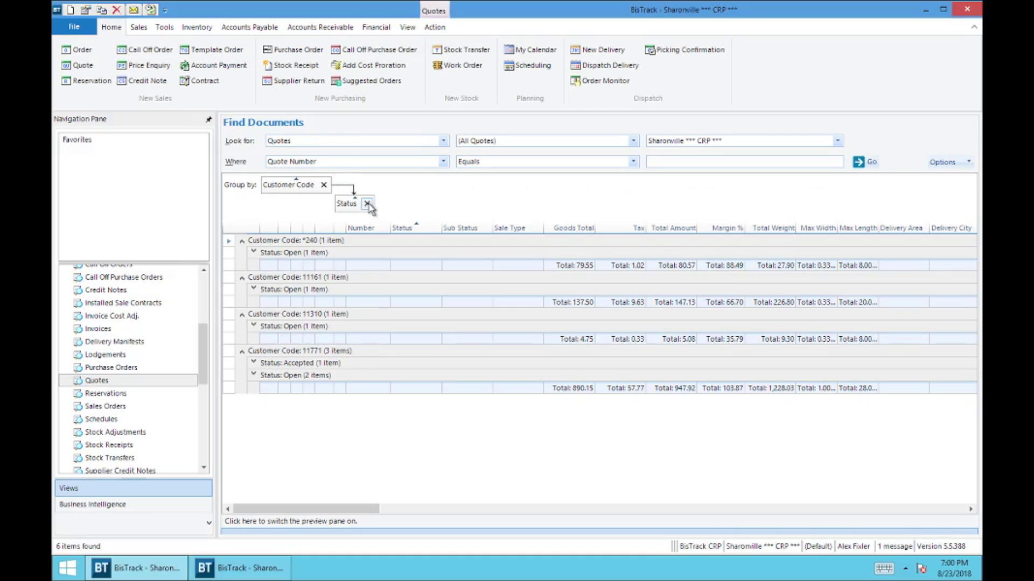
{"action": "left_click", "coordinate": [367, 204]}
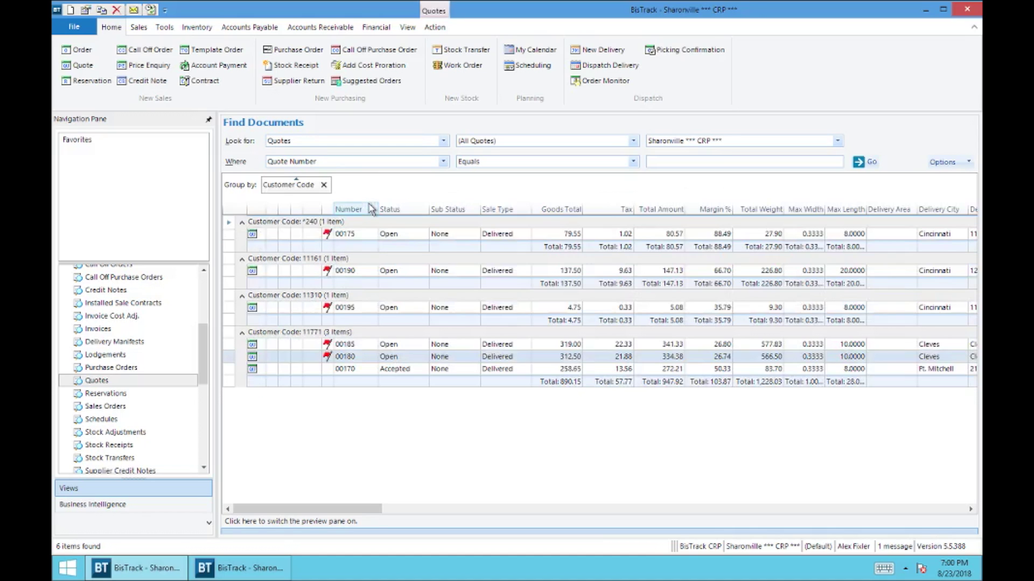
{"action": "left_click", "coordinate": [324, 185]}
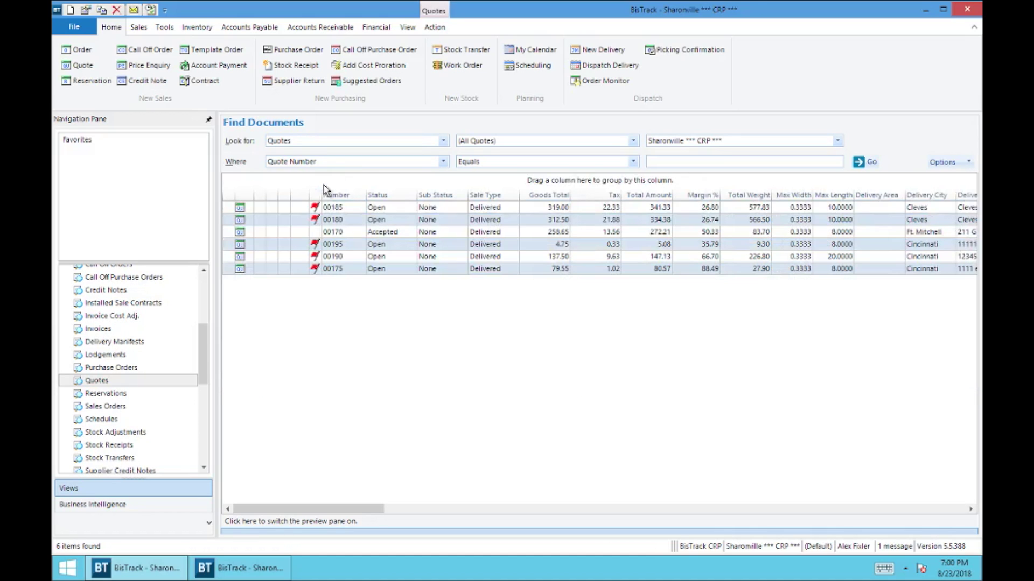
{"action": "left_click_drag", "start_coordinate": [390, 195], "coordinate": [342, 181]}
{"action": "left_click_drag", "start_coordinate": [271, 187], "coordinate": [340, 204]}
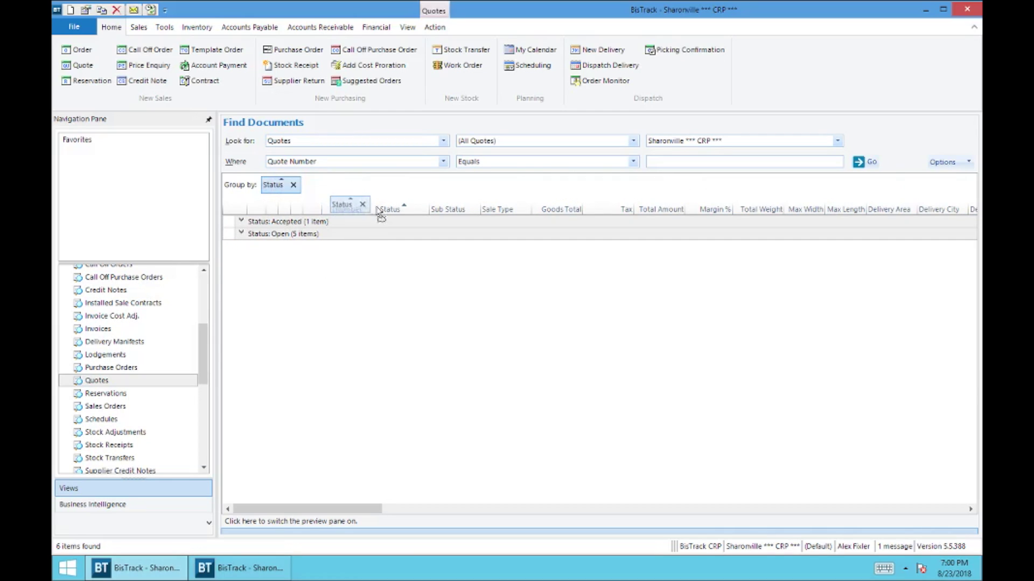
- Return Status to the grid after Goods Total, leaving the quotes ungrouped
{"action": "left_click_drag", "start_coordinate": [380, 214], "coordinate": [698, 212]}
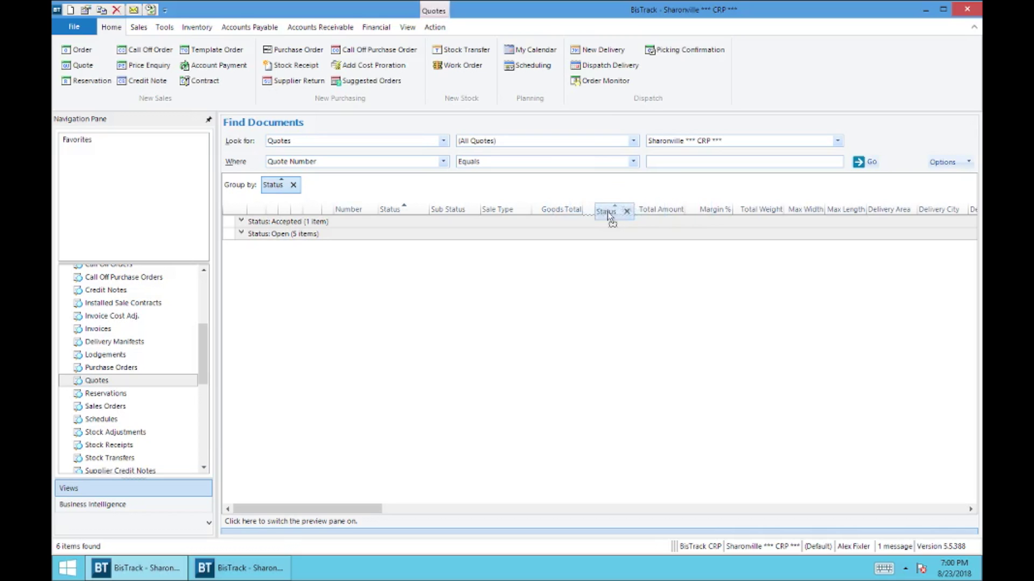
{"action": "left_click_drag", "start_coordinate": [607, 211], "coordinate": [584, 210]}
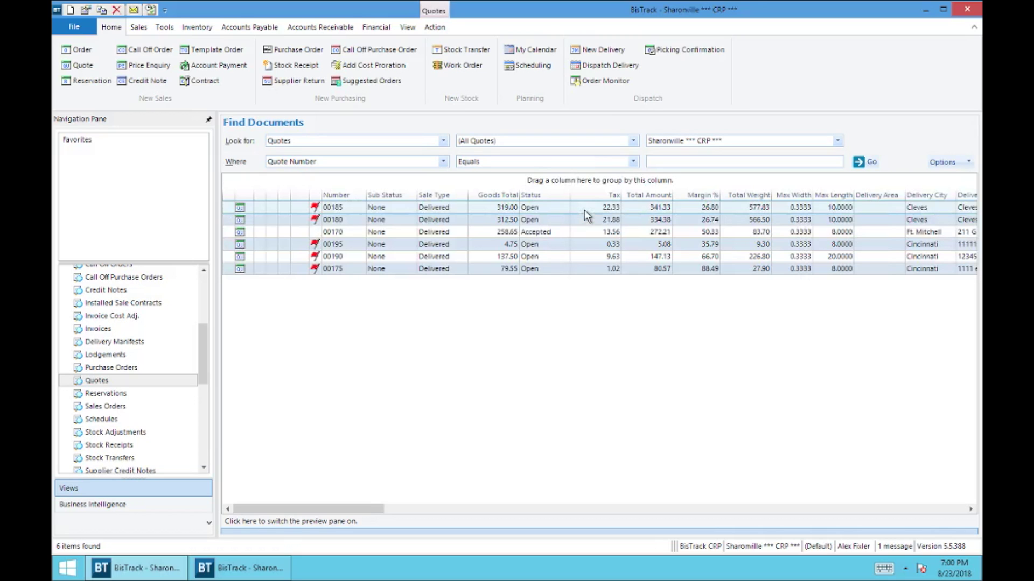
{"action": "mouse_move", "coordinate": [203, 354]}
{"action": "left_mouse_down"}
{"action": "mouse_move", "coordinate": [202, 363]}
{"action": "mouse_move", "coordinate": [206, 322]}
{"action": "mouse_move", "coordinate": [200, 354]}
{"action": "left_mouse_up"}
{"action": "left_click", "coordinate": [104, 327]}
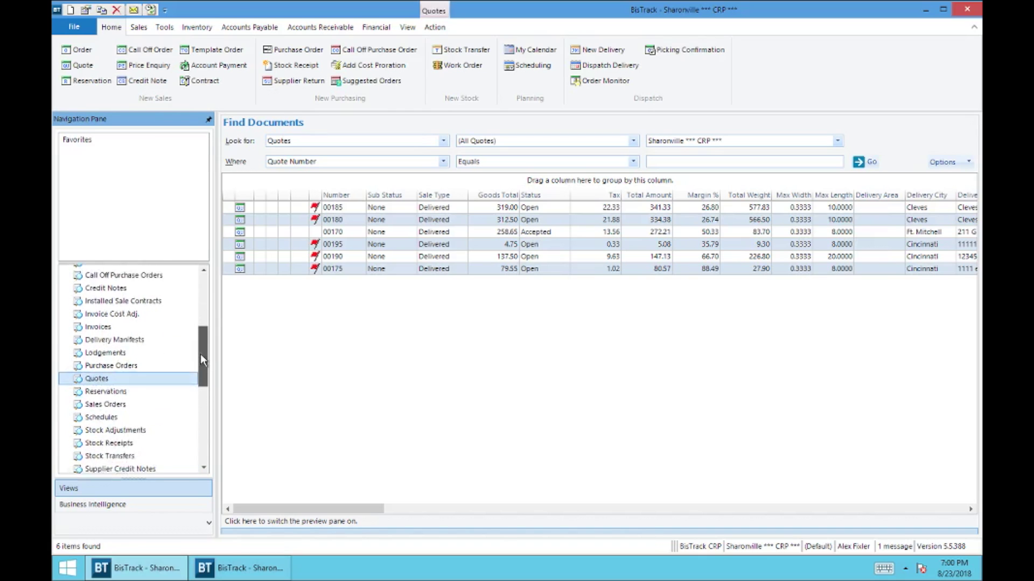
- Switch Find Documents to Sales Orders and list all sales orders
{"action": "left_click", "coordinate": [105, 397]}
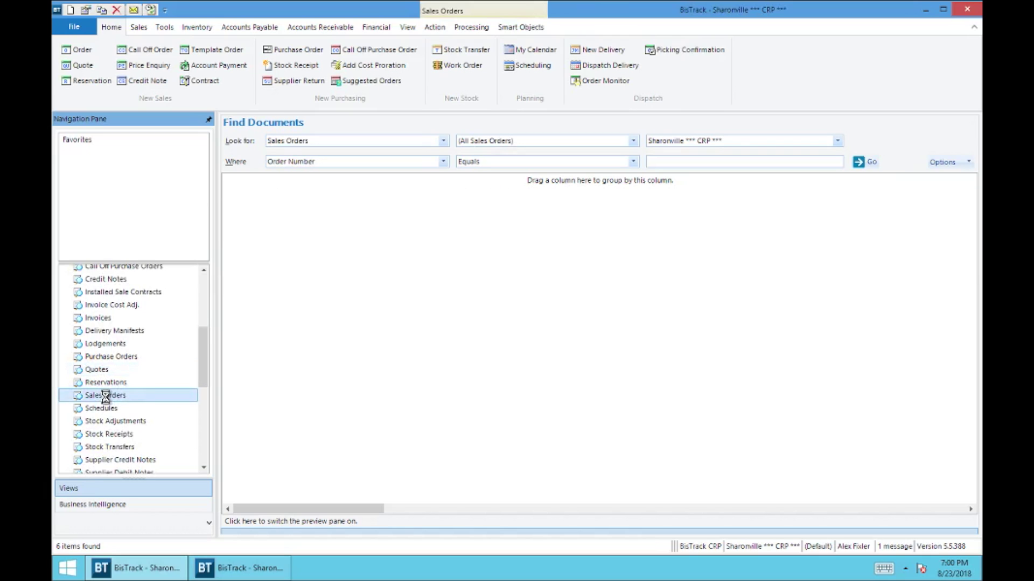
{"action": "left_click", "coordinate": [860, 162]}
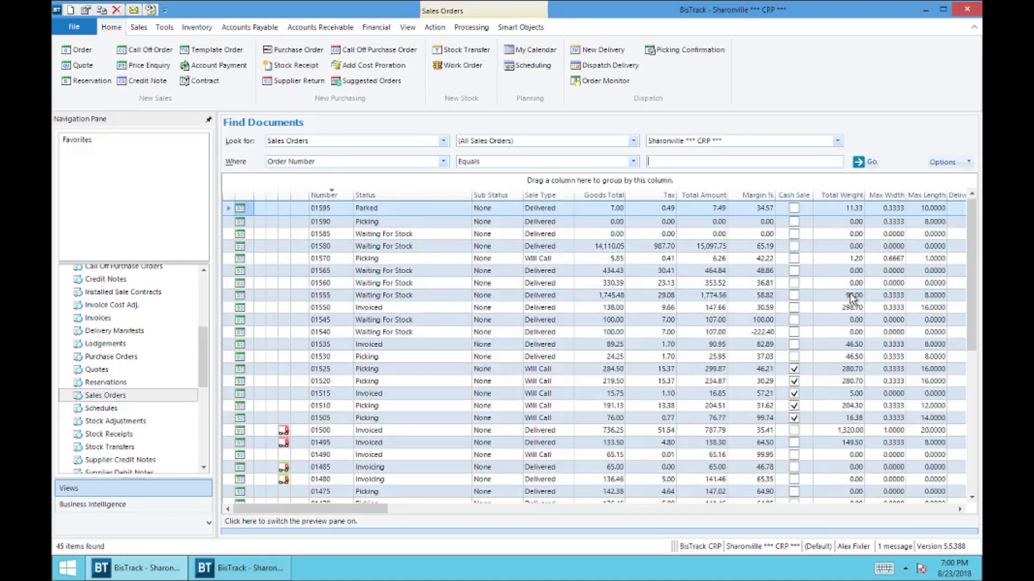
{"action": "scroll", "coordinate": [972, 227], "scroll_direction": "down", "scroll_amount": 5}
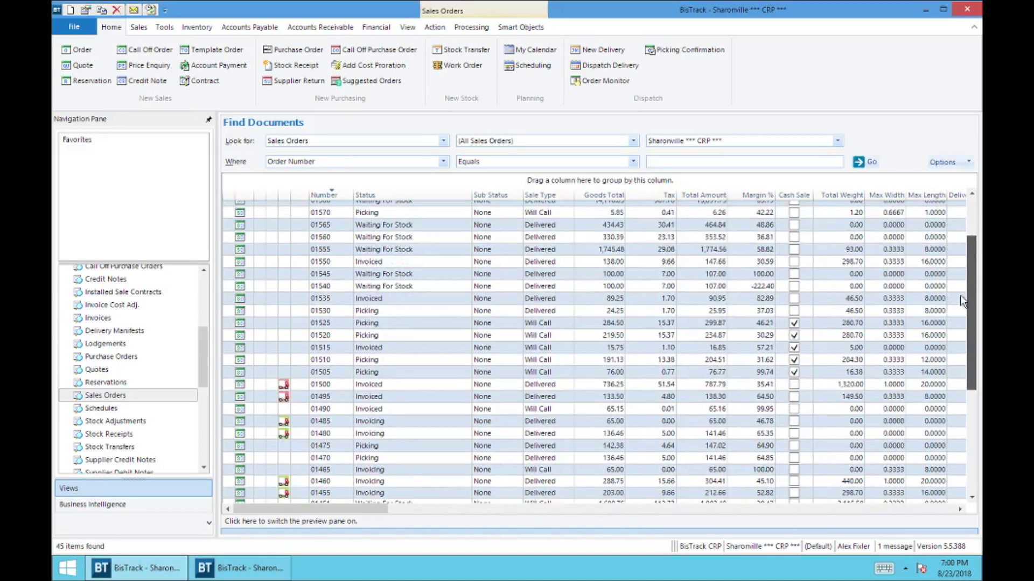
{"action": "scroll", "coordinate": [963, 241], "scroll_direction": "up", "scroll_amount": 5}
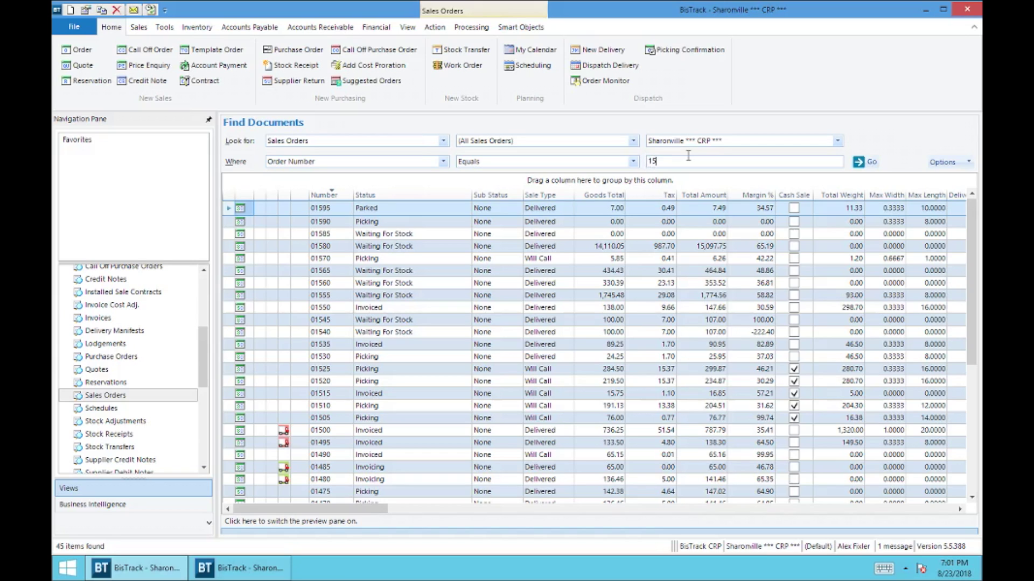
- Look up sales order 01560, then clear the order number filter
{"action": "key", "text": "Return"}
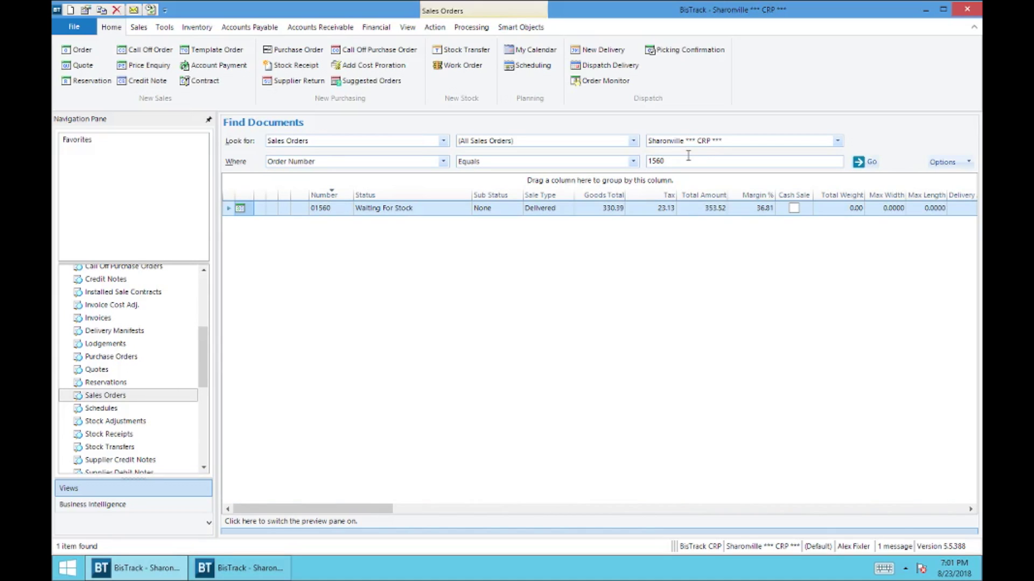
{"action": "left_click_drag", "start_coordinate": [679, 161], "coordinate": [638, 164]}
{"action": "key", "text": "Delete"}
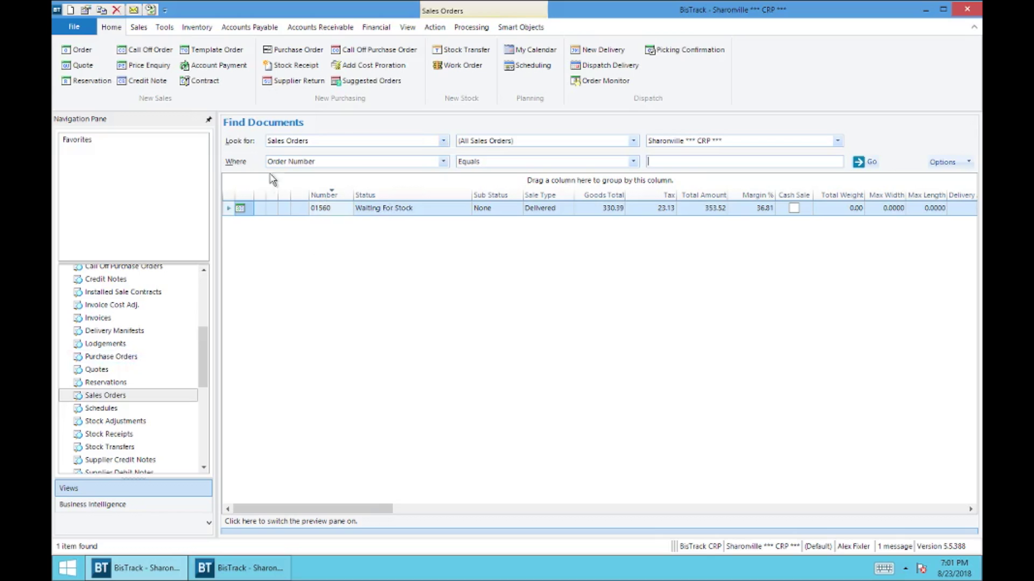
{"action": "mouse_move", "coordinate": [200, 354]}
{"action": "left_mouse_down"}
{"action": "mouse_move", "coordinate": [202, 311]}
{"action": "mouse_move", "coordinate": [202, 334]}
{"action": "left_mouse_up"}
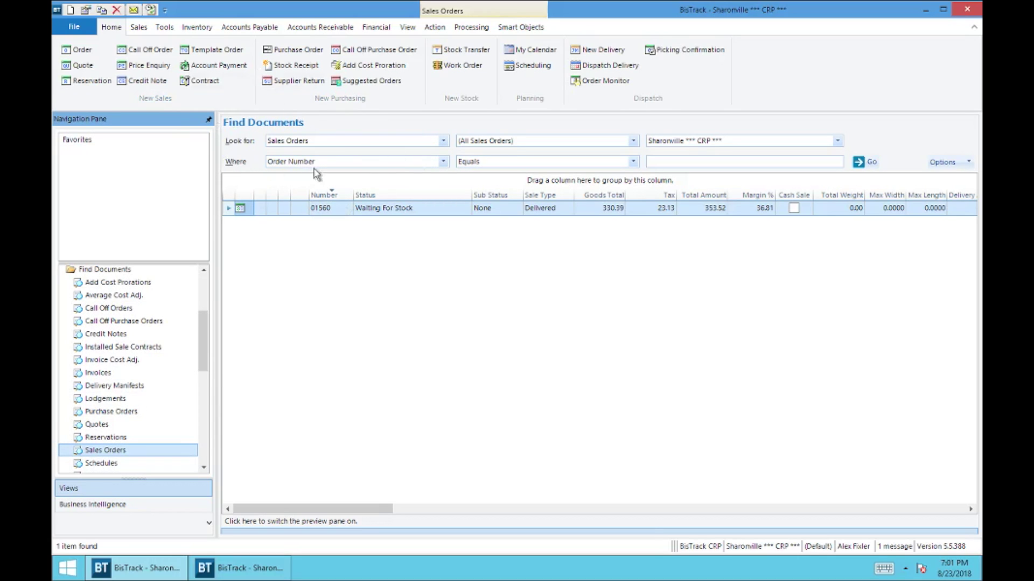
- Search Purchase Orders to list all 13 orders, numbered 00000 to 00101
{"action": "left_click", "coordinate": [444, 141]}
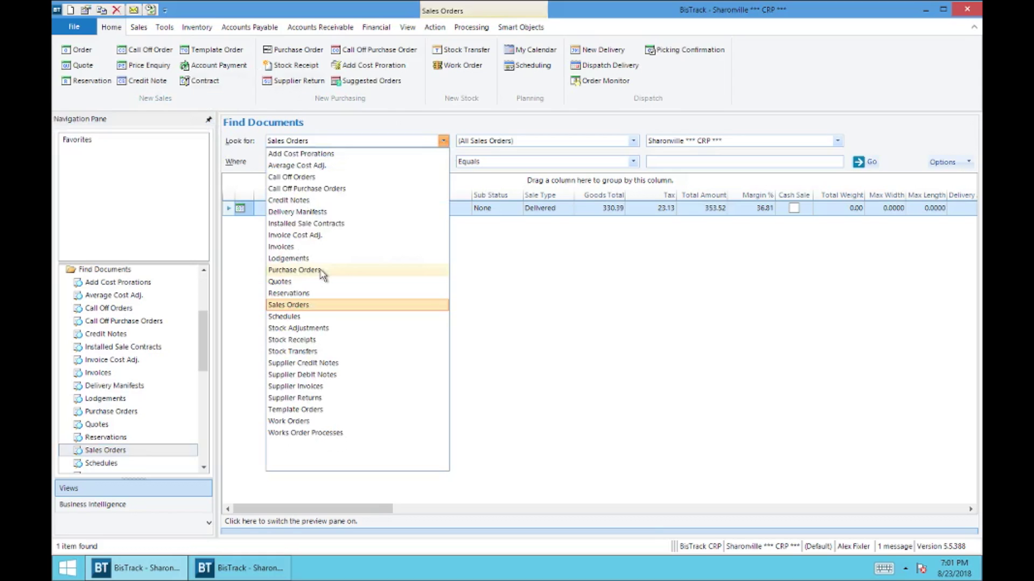
{"action": "left_click", "coordinate": [292, 269]}
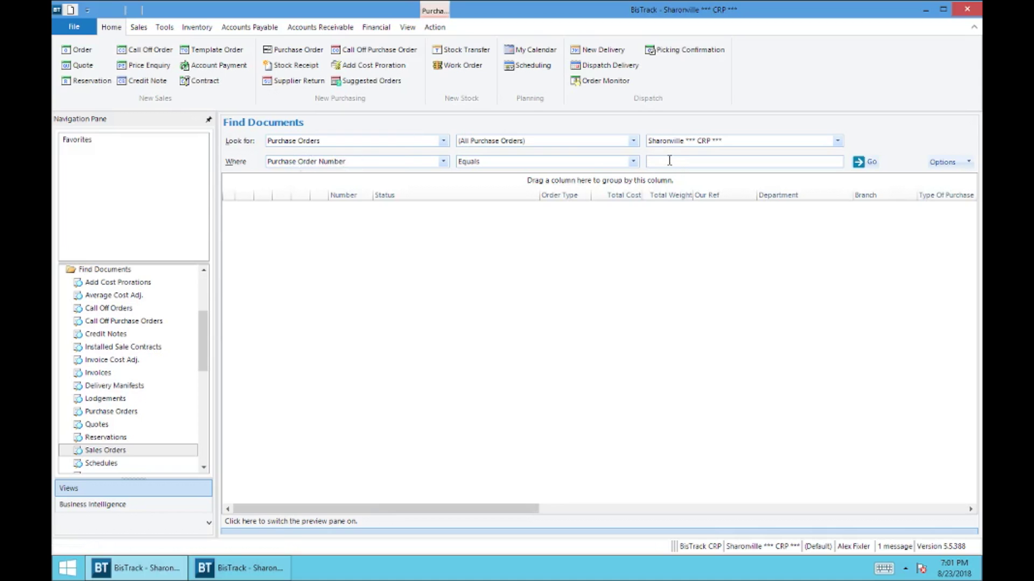
{"action": "left_click", "coordinate": [864, 165]}
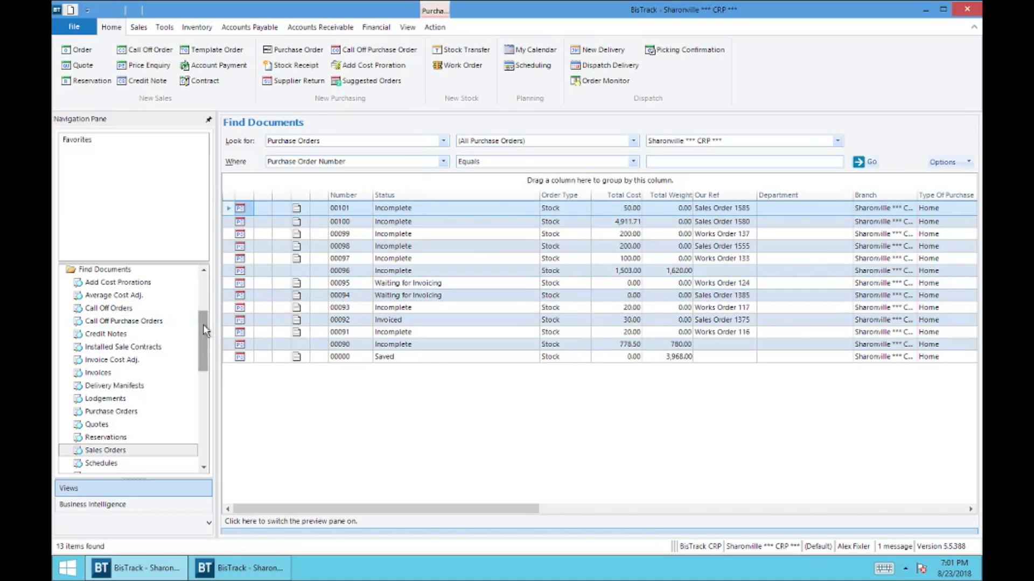
{"action": "left_click_drag", "start_coordinate": [203, 324], "coordinate": [203, 311]}
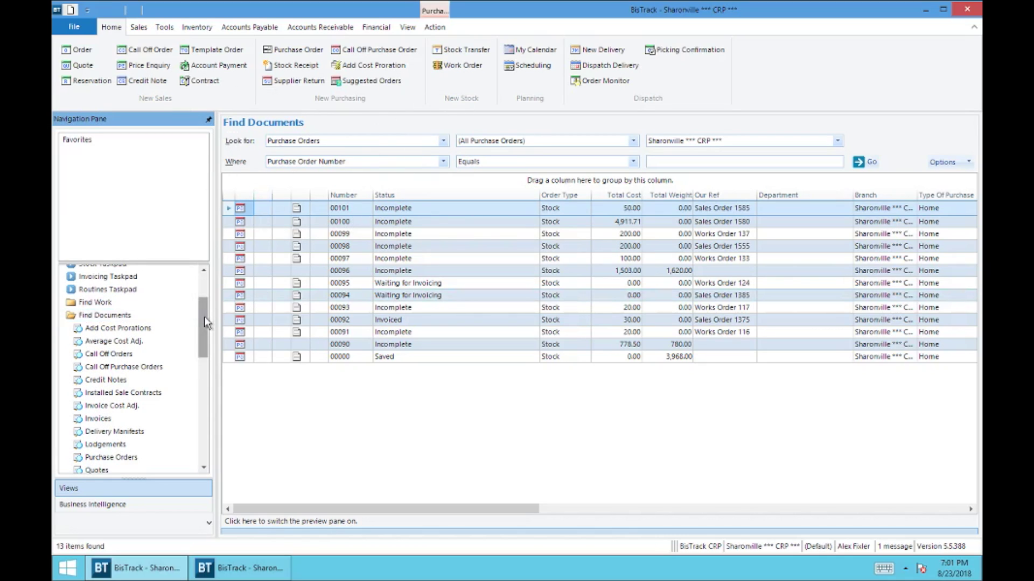
{"action": "mouse_move", "coordinate": [204, 319]}
{"action": "left_mouse_down"}
{"action": "mouse_move", "coordinate": [205, 345]}
{"action": "mouse_move", "coordinate": [205, 313]}
{"action": "left_mouse_up"}
{"action": "left_click_drag", "start_coordinate": [205, 310], "coordinate": [205, 342]}
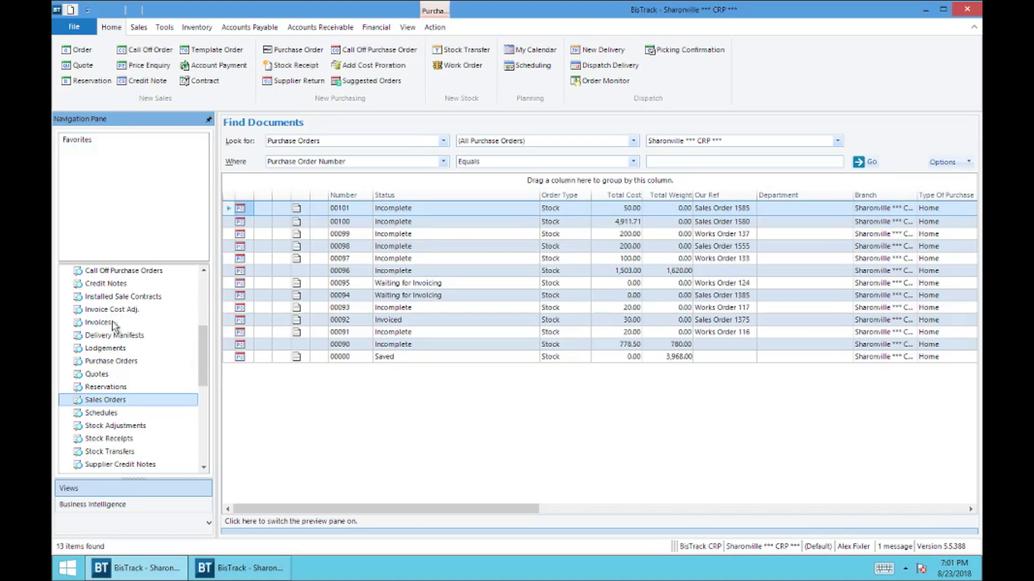
- Add Sales Orders and Find Products to the Favorites list
{"action": "mouse_move", "coordinate": [202, 350]}
{"action": "left_mouse_down"}
{"action": "mouse_move", "coordinate": [201, 317]}
{"action": "mouse_move", "coordinate": [199, 355]}
{"action": "left_mouse_up"}
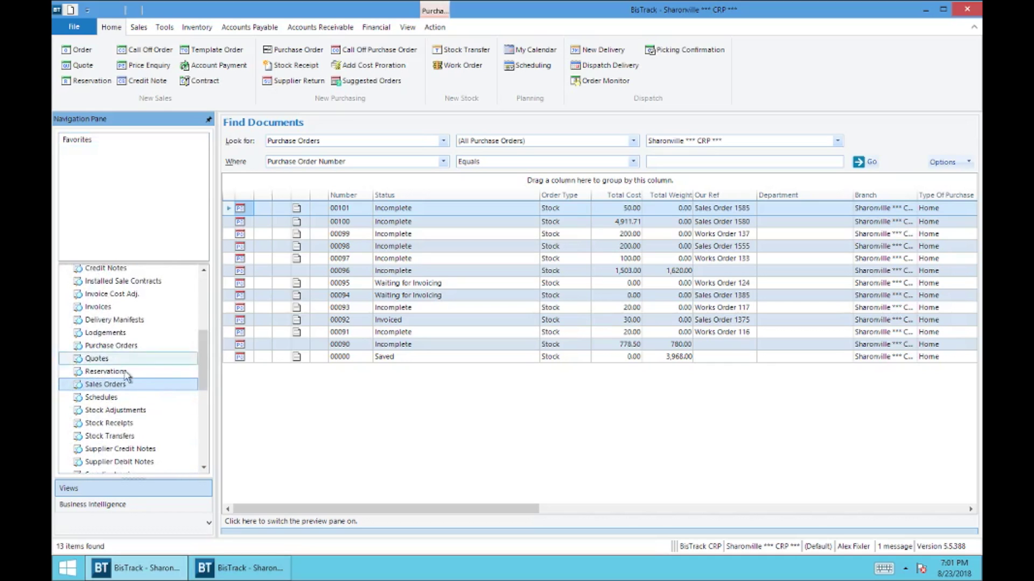
{"action": "right_click", "coordinate": [97, 391]}
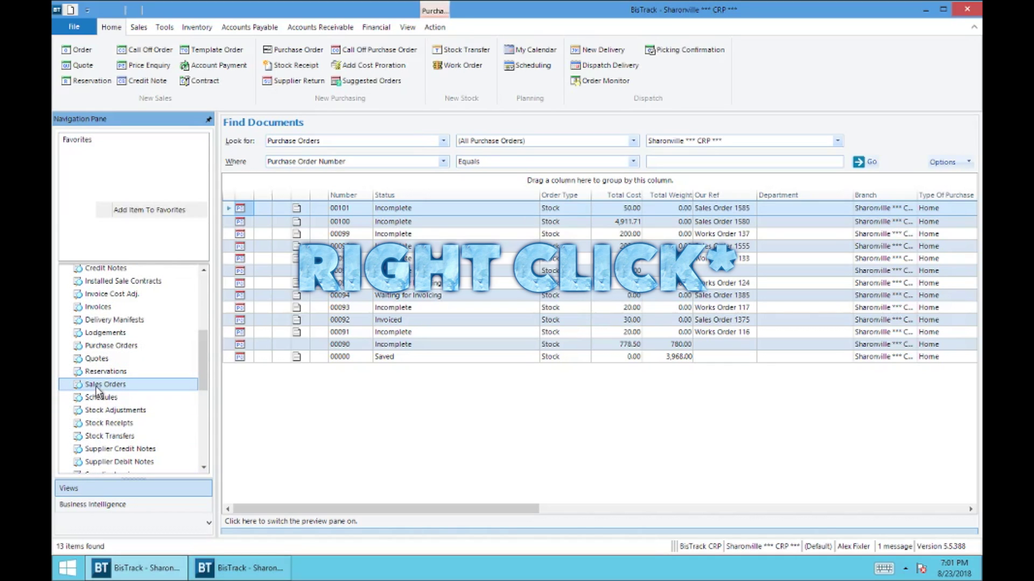
{"action": "left_click", "coordinate": [162, 216]}
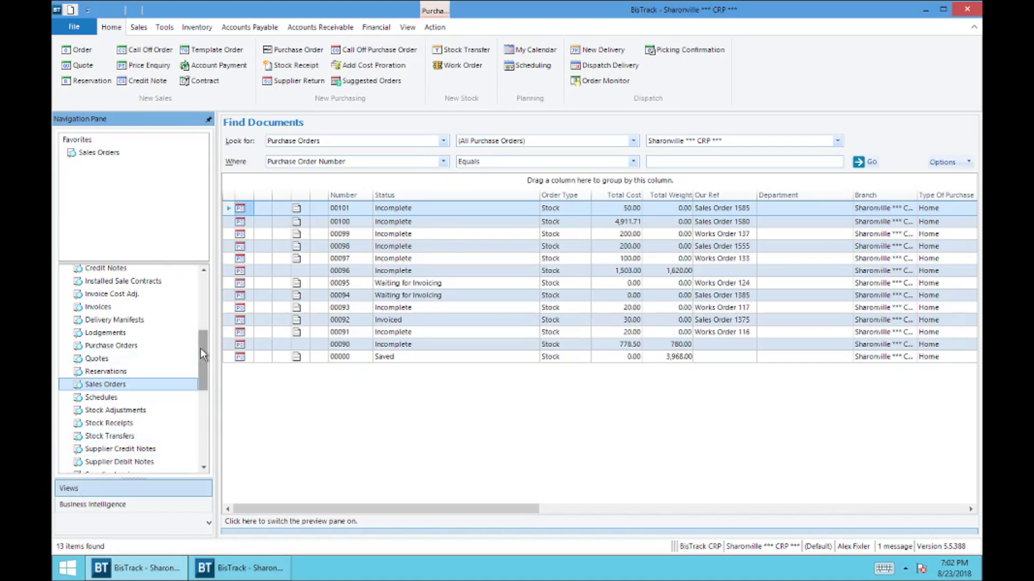
{"action": "left_click_drag", "start_coordinate": [201, 348], "coordinate": [202, 439]}
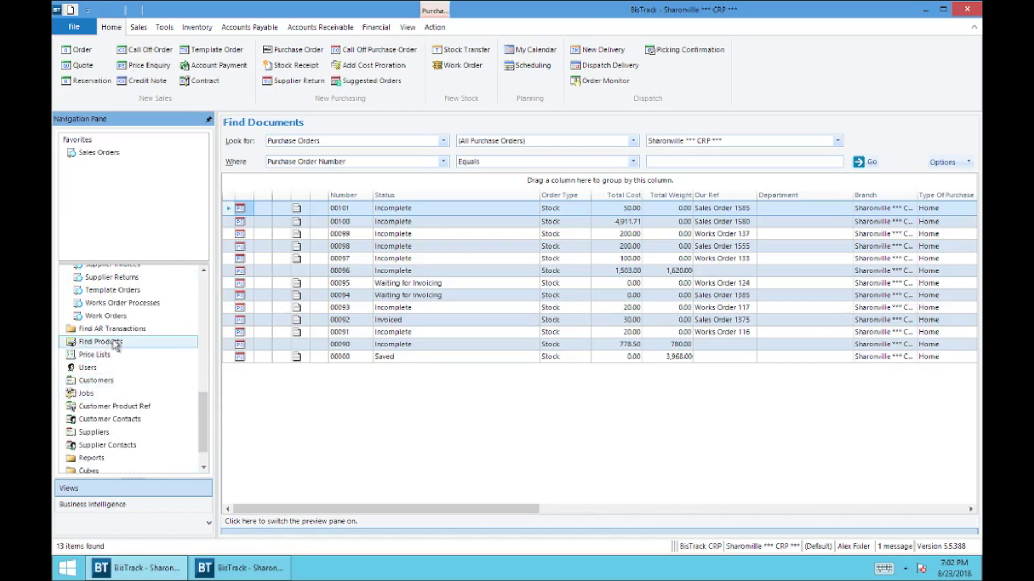
{"action": "right_click", "coordinate": [115, 345]}
{"action": "left_click", "coordinate": [139, 350]}
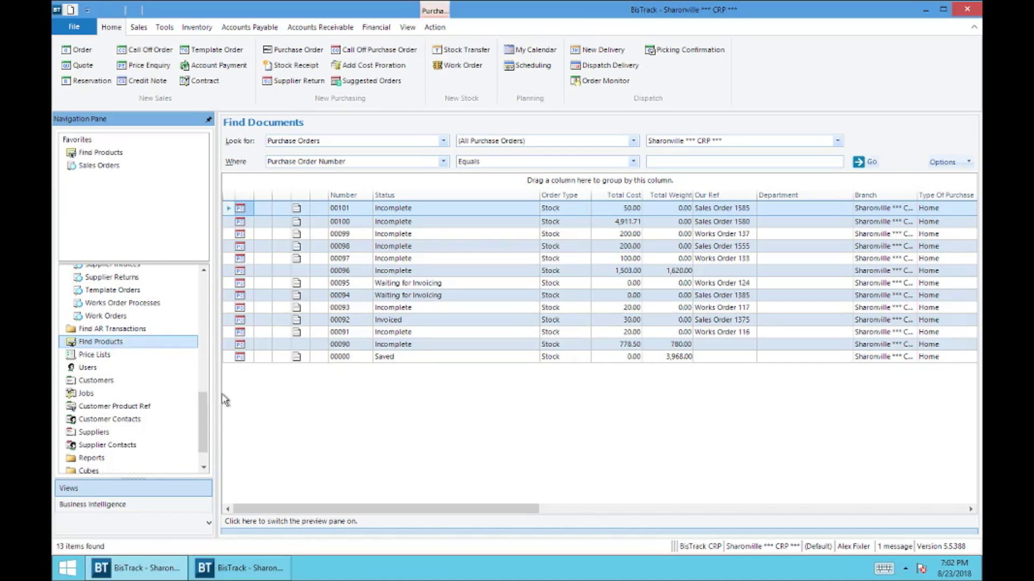
- Add My Messages to Favorites and collapse the Find Documents folder
{"action": "left_click_drag", "start_coordinate": [207, 420], "coordinate": [212, 289]}
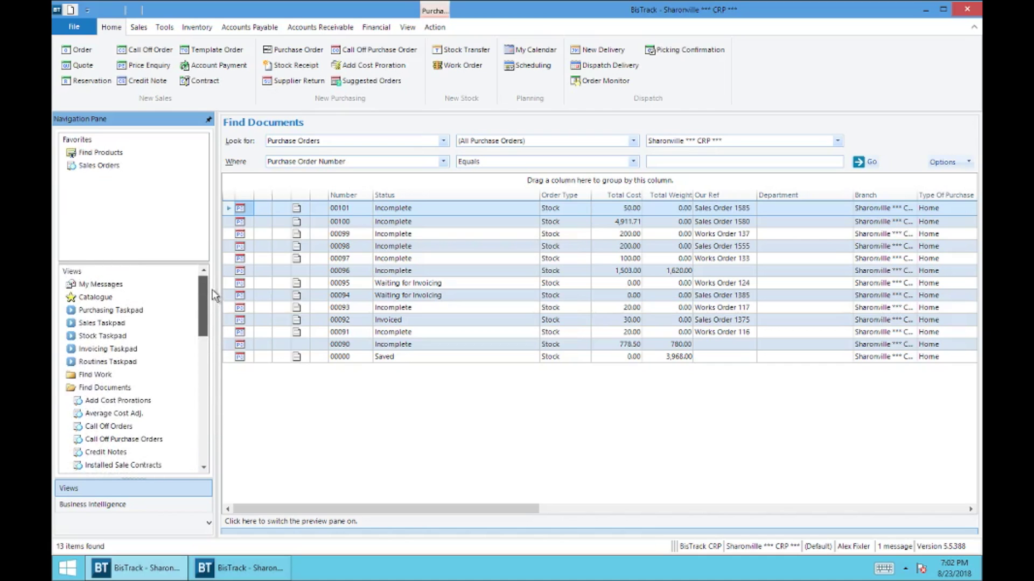
{"action": "right_click", "coordinate": [117, 284]}
{"action": "left_click", "coordinate": [141, 290]}
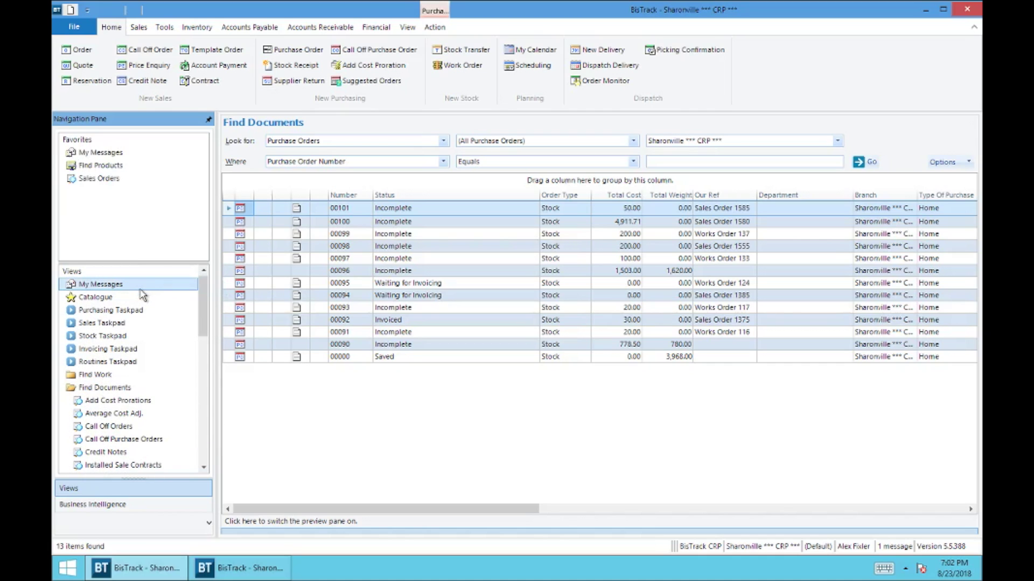
{"action": "left_click", "coordinate": [108, 388]}
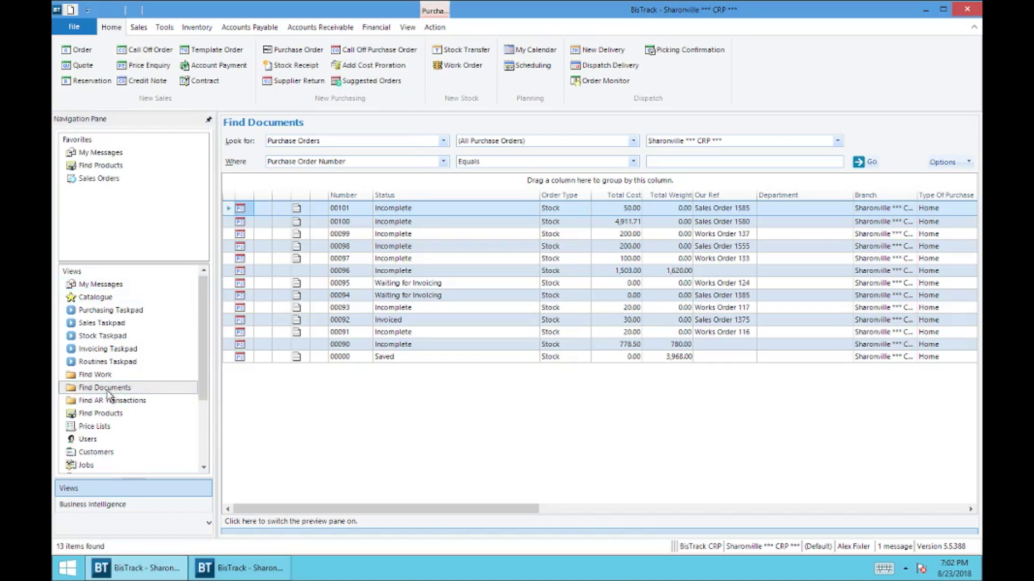
{"action": "left_click", "coordinate": [201, 303]}
{"action": "scroll", "coordinate": [203, 300], "scroll_direction": "down", "scroll_amount": 2}
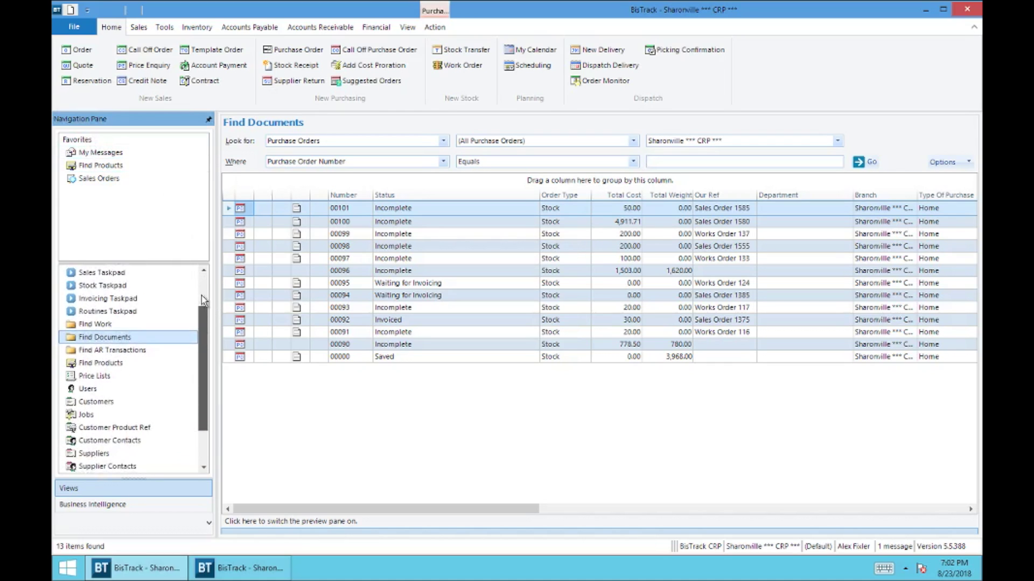
{"action": "scroll", "coordinate": [203, 300], "scroll_direction": "up", "scroll_amount": 2}
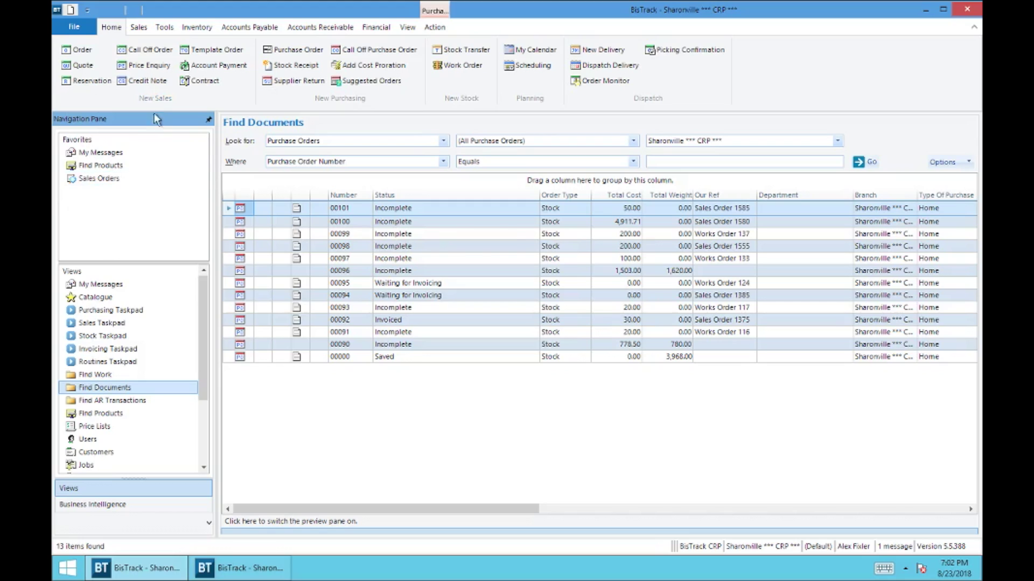
- Open Sales Orders from Favorites and run an empty search to list all 45 orders, 01595 downward
{"action": "left_click", "coordinate": [110, 177]}
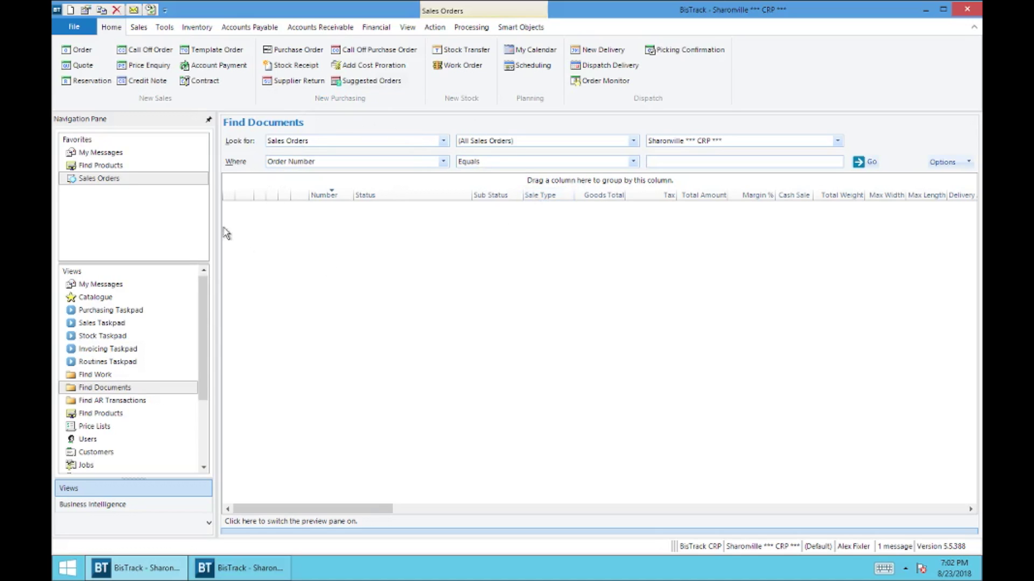
{"action": "left_click", "coordinate": [872, 163]}
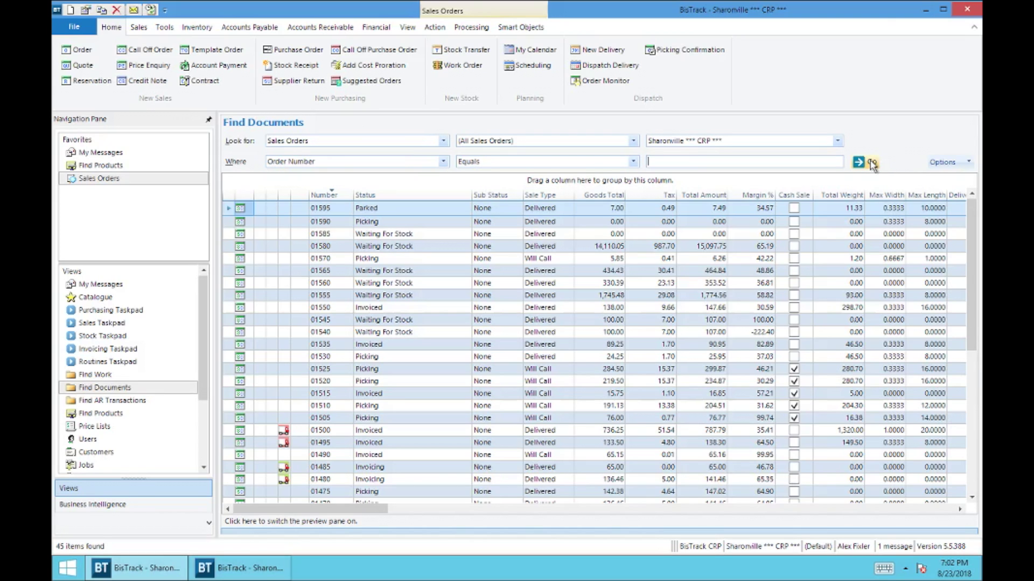
{"action": "left_click_drag", "start_coordinate": [971, 224], "coordinate": [971, 215]}
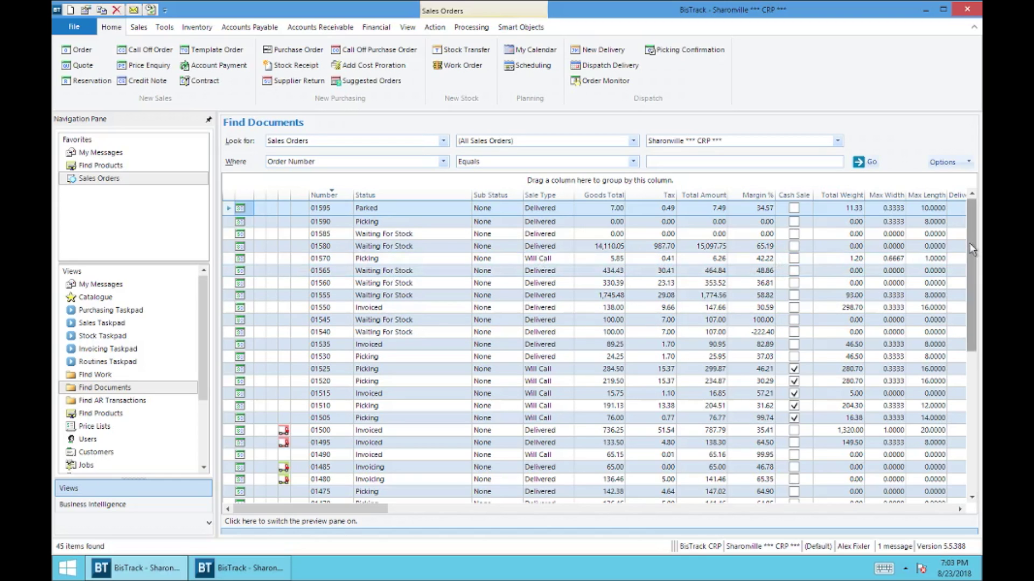
{"action": "mouse_move", "coordinate": [971, 241]}
{"action": "left_mouse_down"}
{"action": "mouse_move", "coordinate": [970, 254]}
{"action": "mouse_move", "coordinate": [971, 224]}
{"action": "left_mouse_up"}
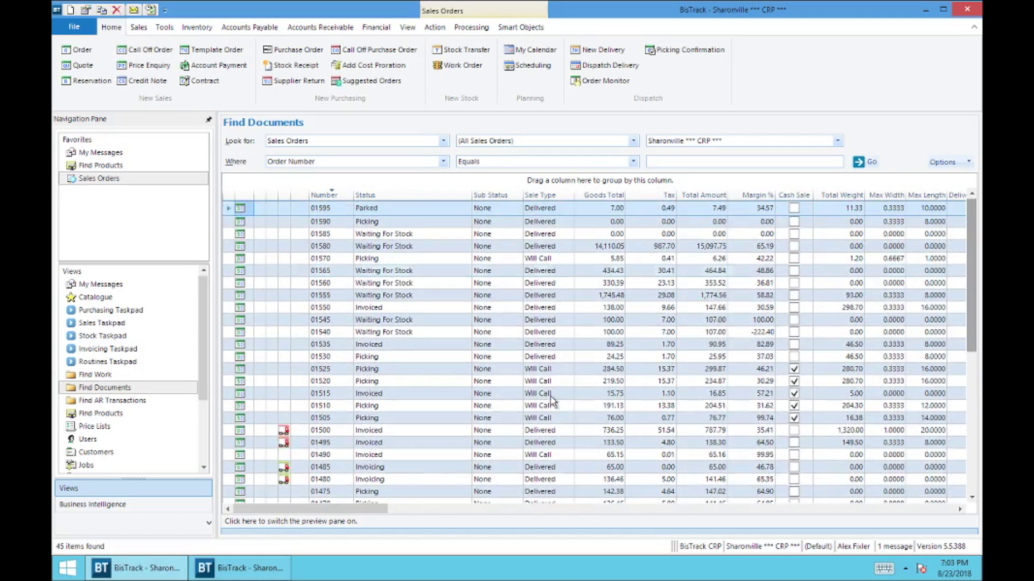
{"action": "left_click", "coordinate": [382, 396]}
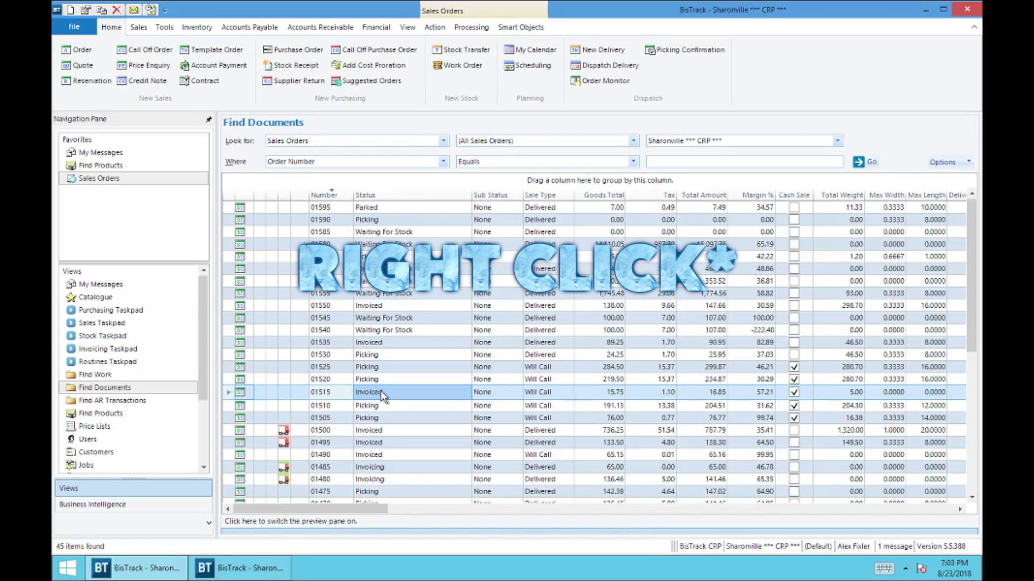
{"action": "right_click", "coordinate": [383, 395]}
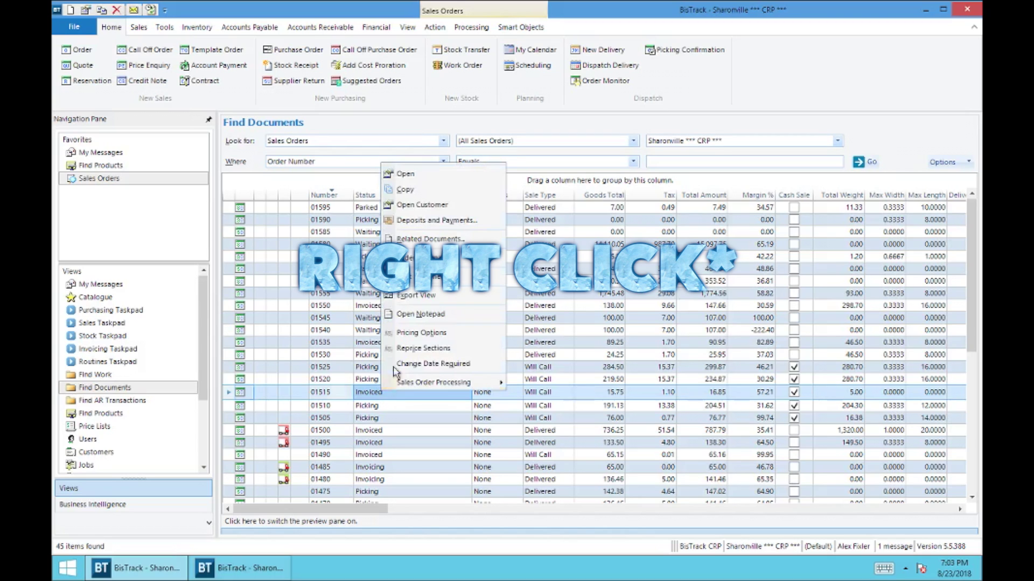
{"action": "left_click", "coordinate": [427, 244]}
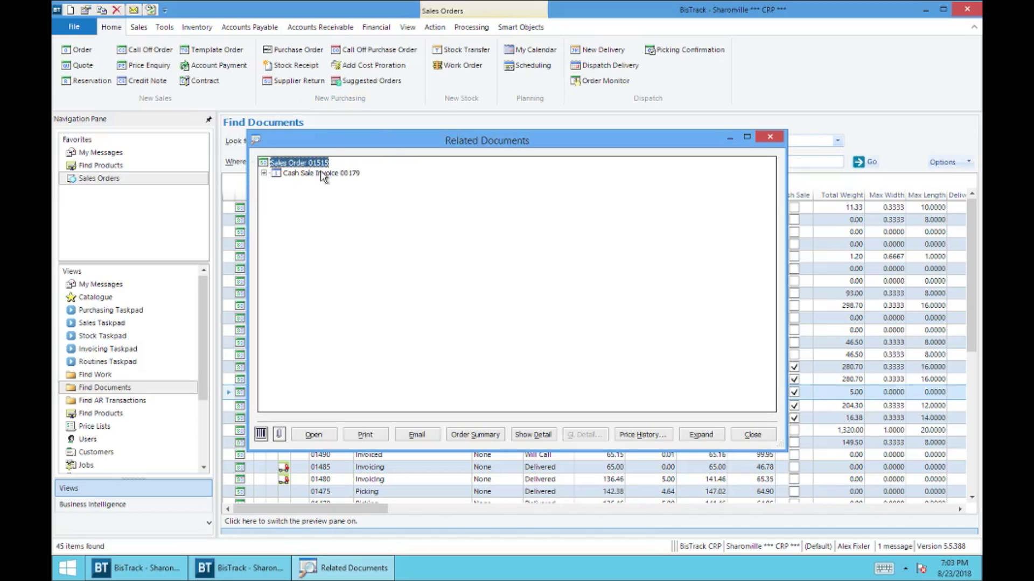
{"action": "left_click", "coordinate": [264, 173]}
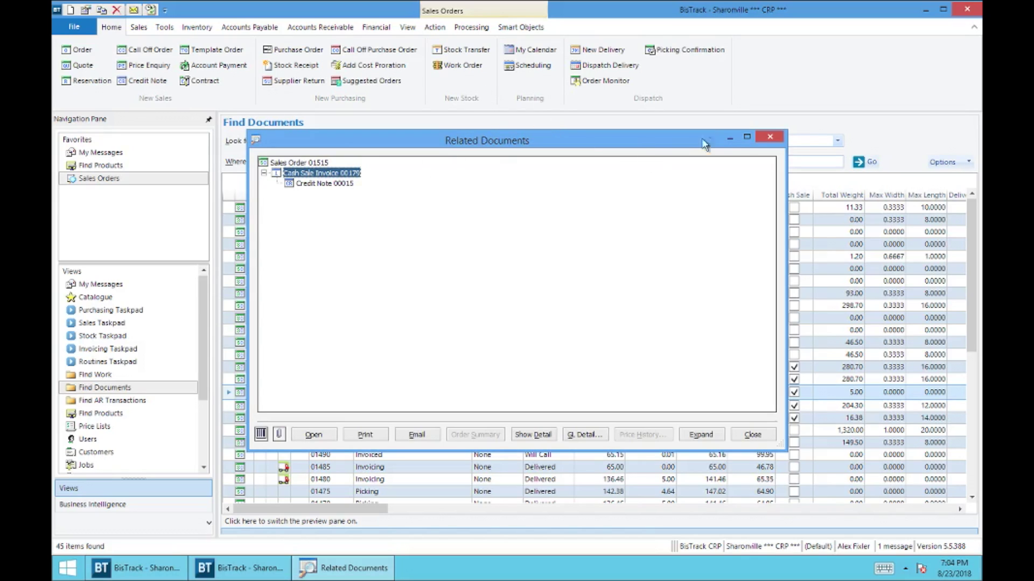
{"action": "left_click", "coordinate": [771, 138]}
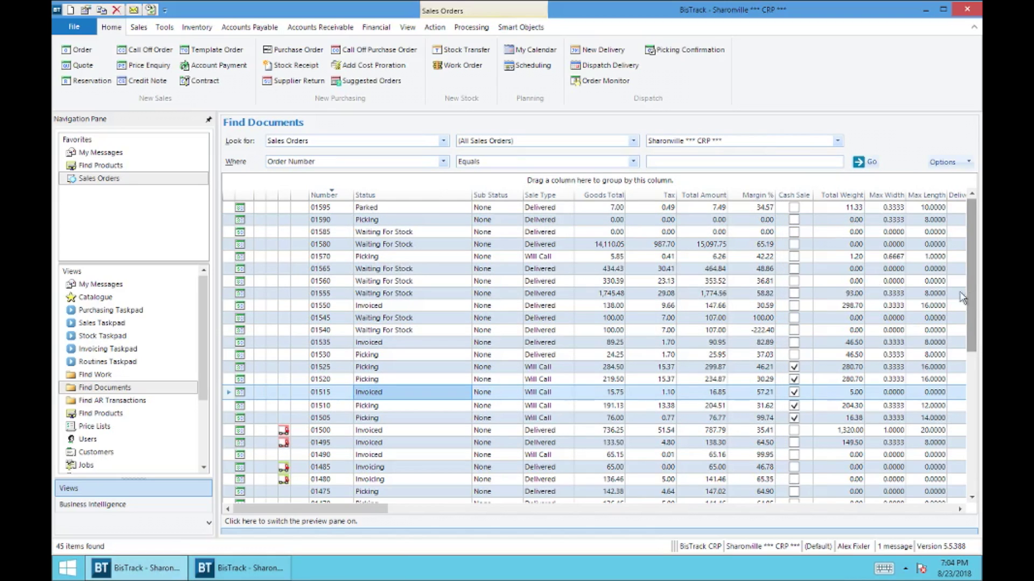
- Open Related Documents for sales order 01555 and expand Purchase Order 00098 in the tree
{"action": "left_click", "coordinate": [410, 298]}
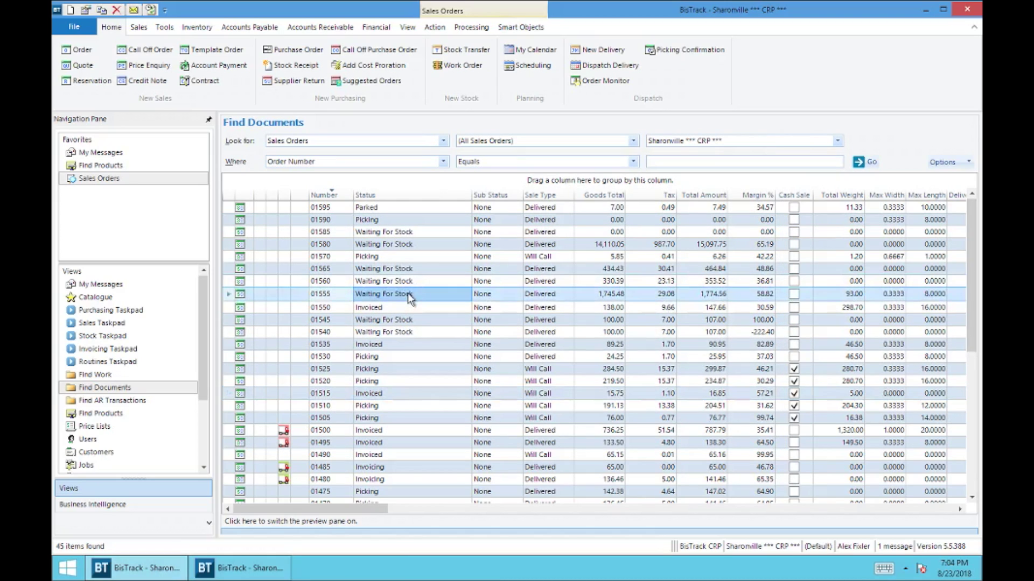
{"action": "right_click", "coordinate": [409, 297]}
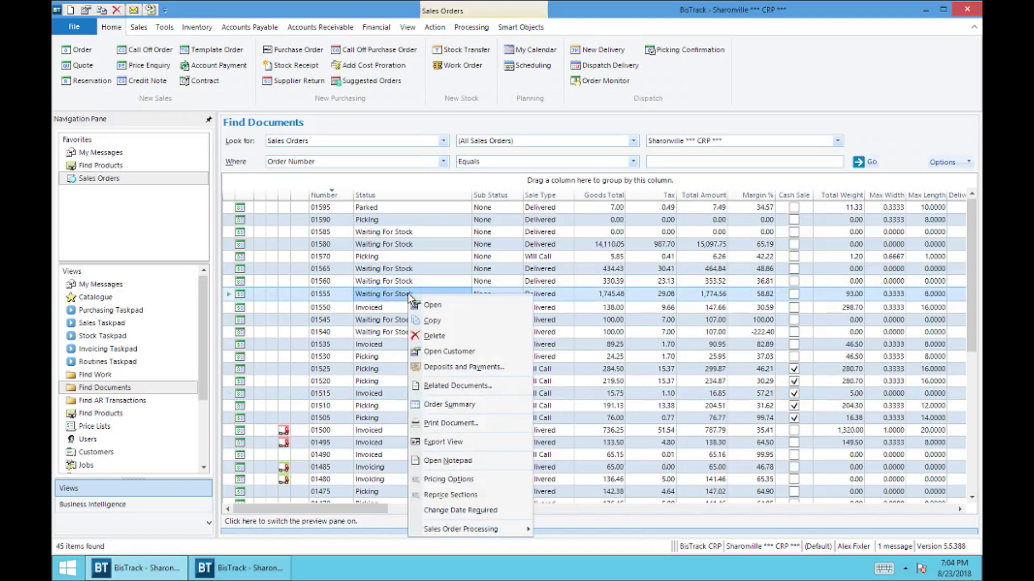
{"action": "left_click", "coordinate": [455, 387]}
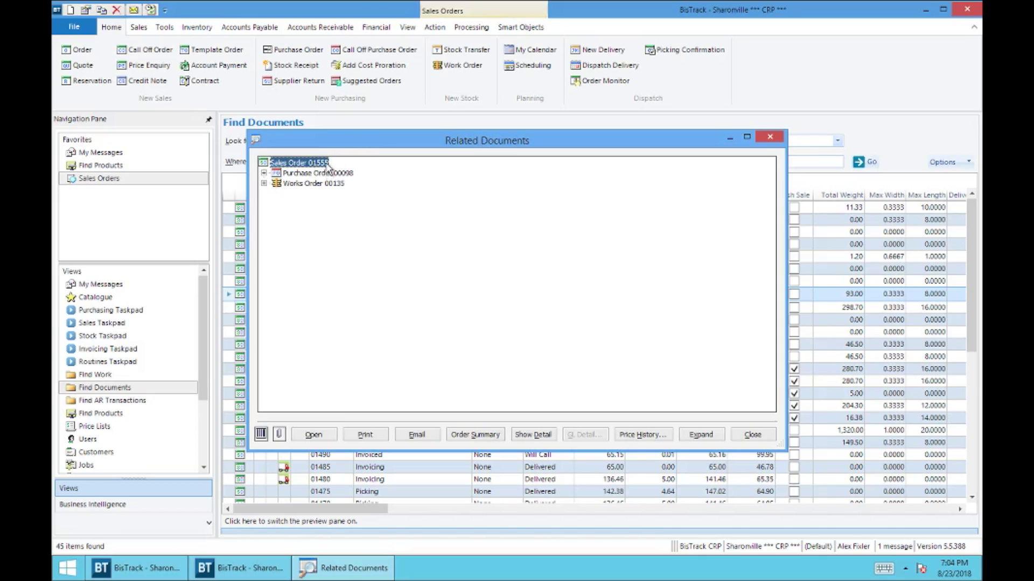
{"action": "left_click", "coordinate": [263, 173]}
{"action": "left_click_drag", "start_coordinate": [380, 140], "coordinate": [602, 133]}
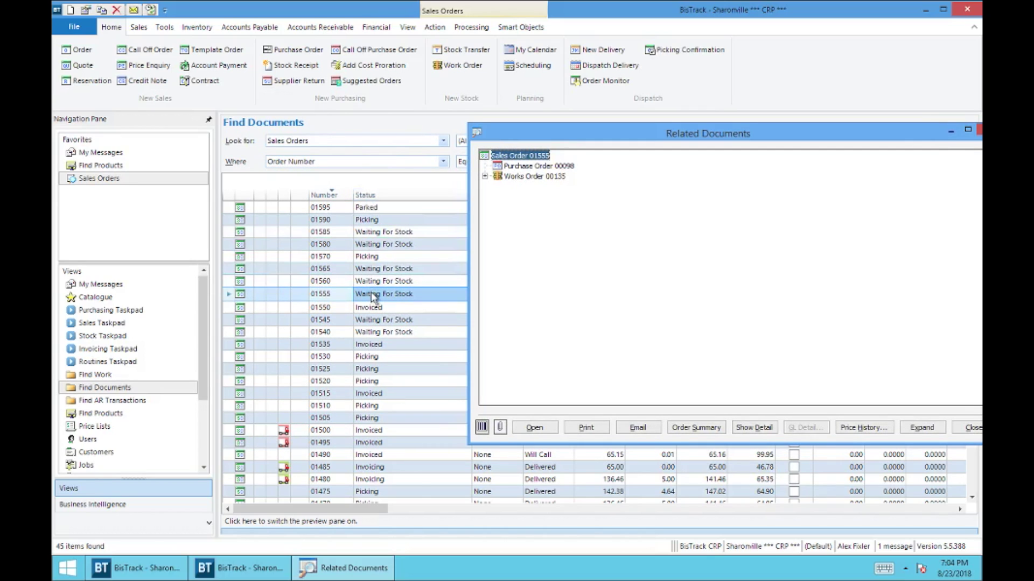
{"action": "left_click_drag", "start_coordinate": [568, 132], "coordinate": [400, 144]}
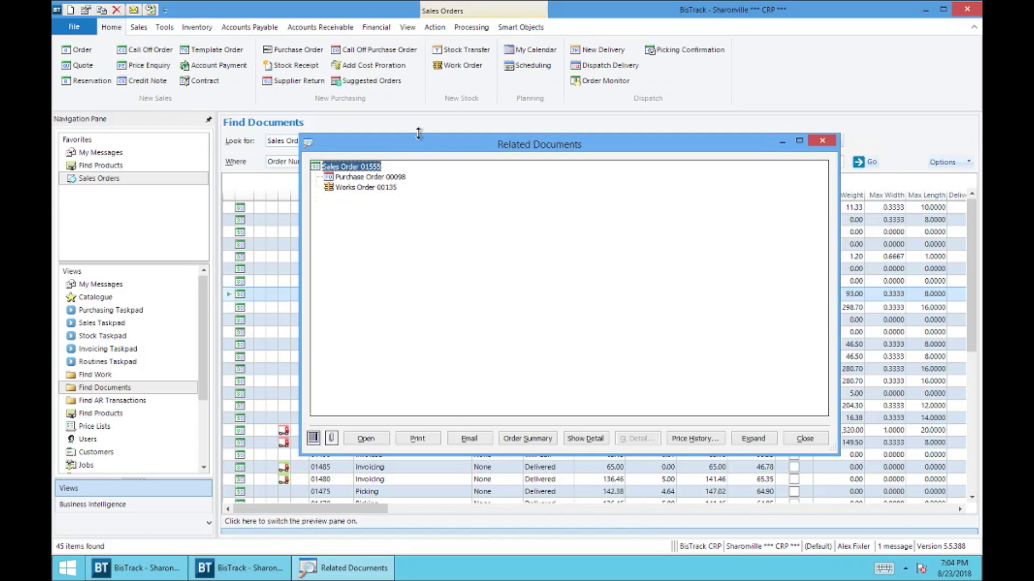
{"action": "left_click_drag", "start_coordinate": [415, 146], "coordinate": [391, 137]}
{"action": "left_click", "coordinate": [345, 168]}
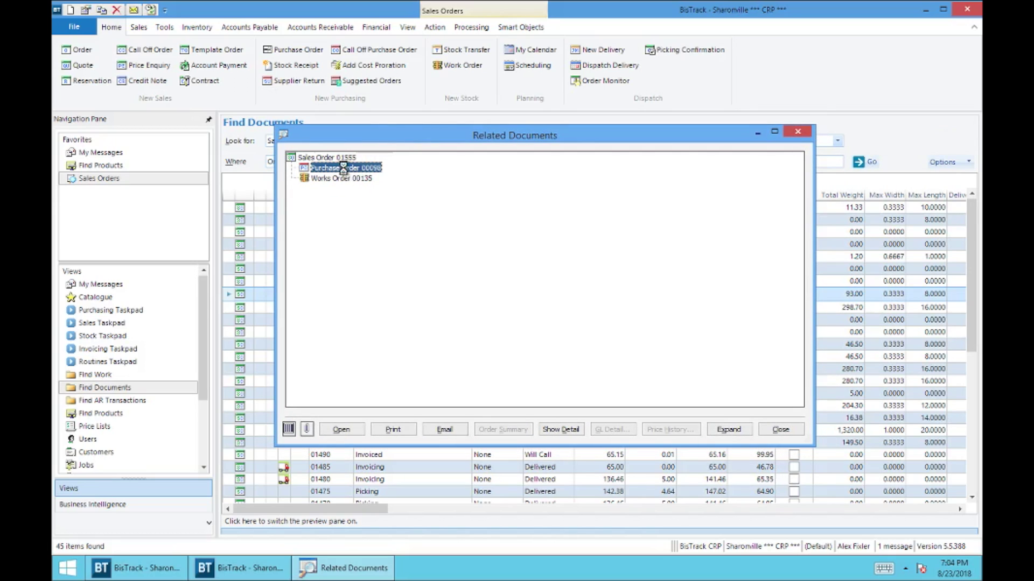
{"action": "double_click", "coordinate": [346, 168]}
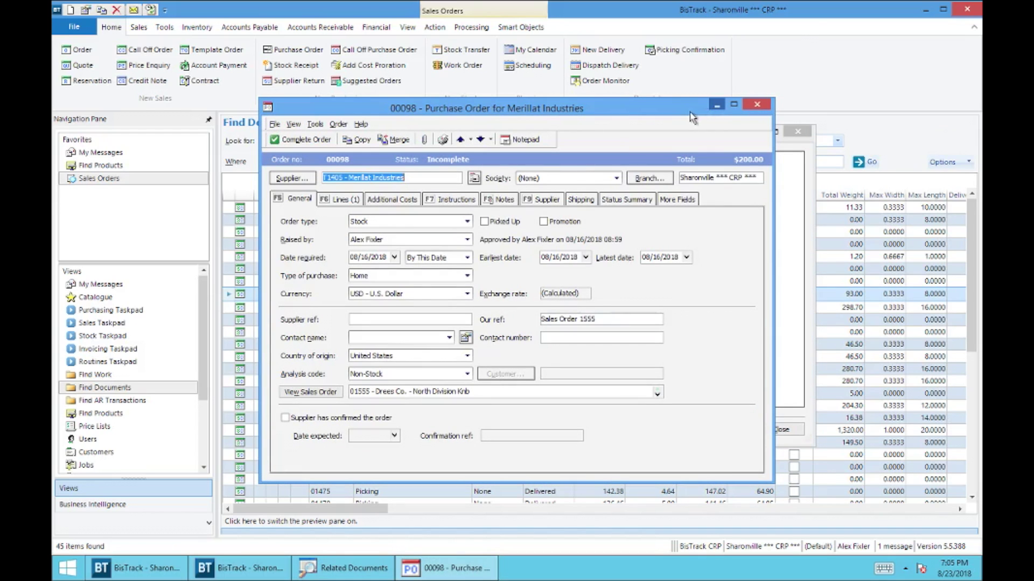
{"action": "left_click_drag", "start_coordinate": [679, 127], "coordinate": [677, 203]}
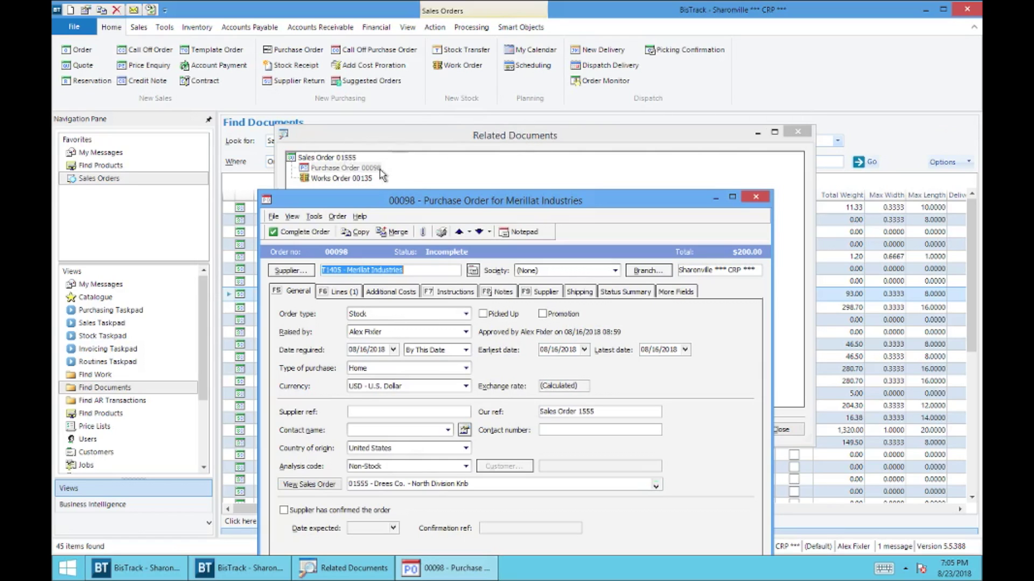
{"action": "left_click_drag", "start_coordinate": [518, 202], "coordinate": [380, 190]}
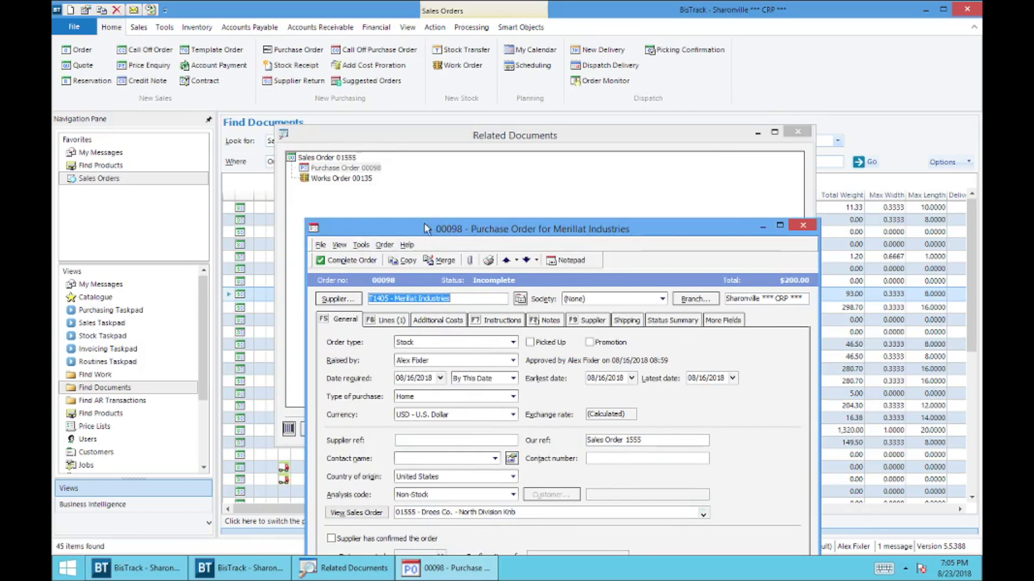
{"action": "left_click_drag", "start_coordinate": [448, 220], "coordinate": [374, 118]}
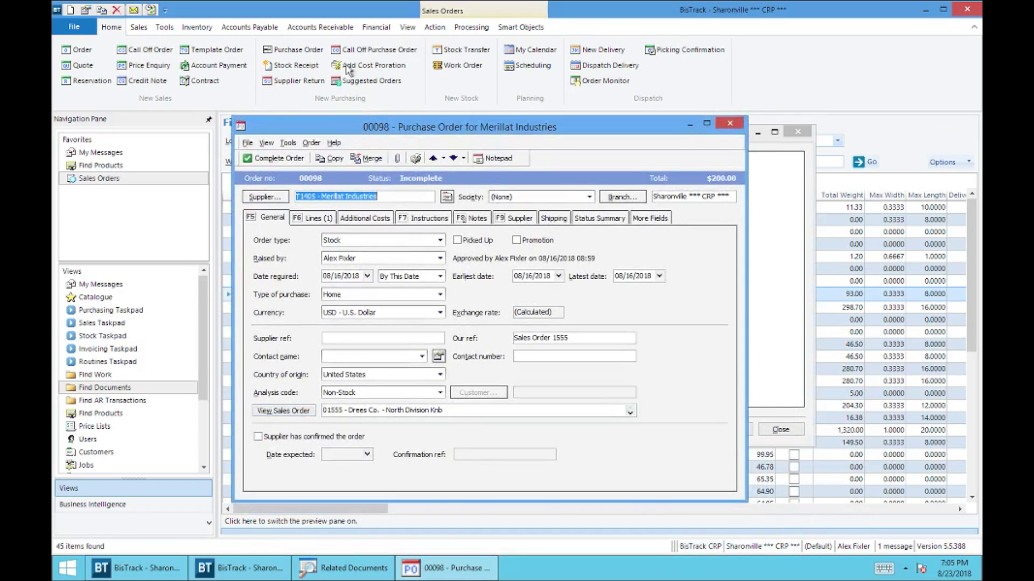
{"action": "left_click", "coordinate": [730, 127]}
- Open Works Order 00135 ($488.33), view its source material and finished products, then close it
{"action": "left_click", "coordinate": [342, 178]}
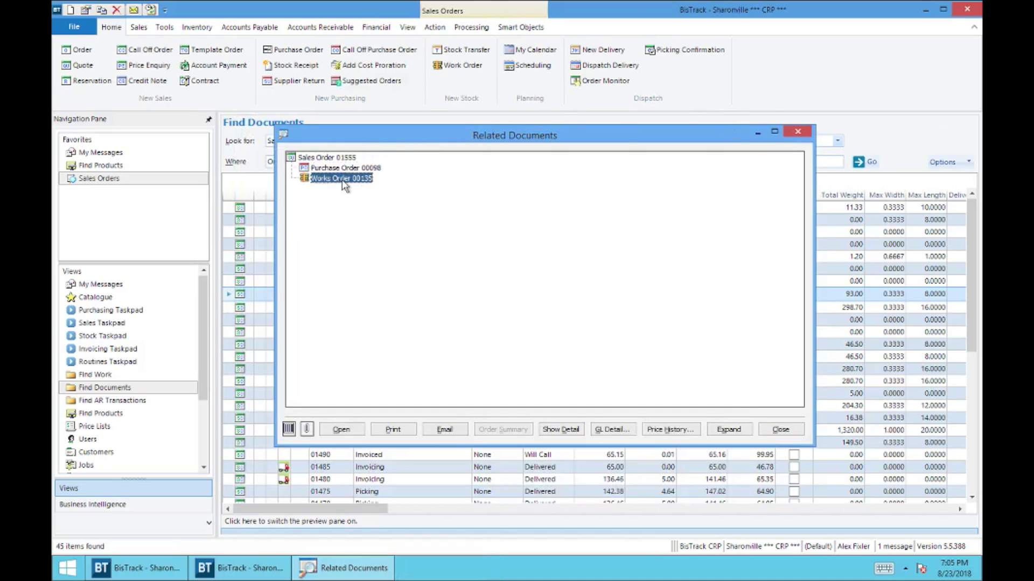
{"action": "double_click", "coordinate": [342, 179]}
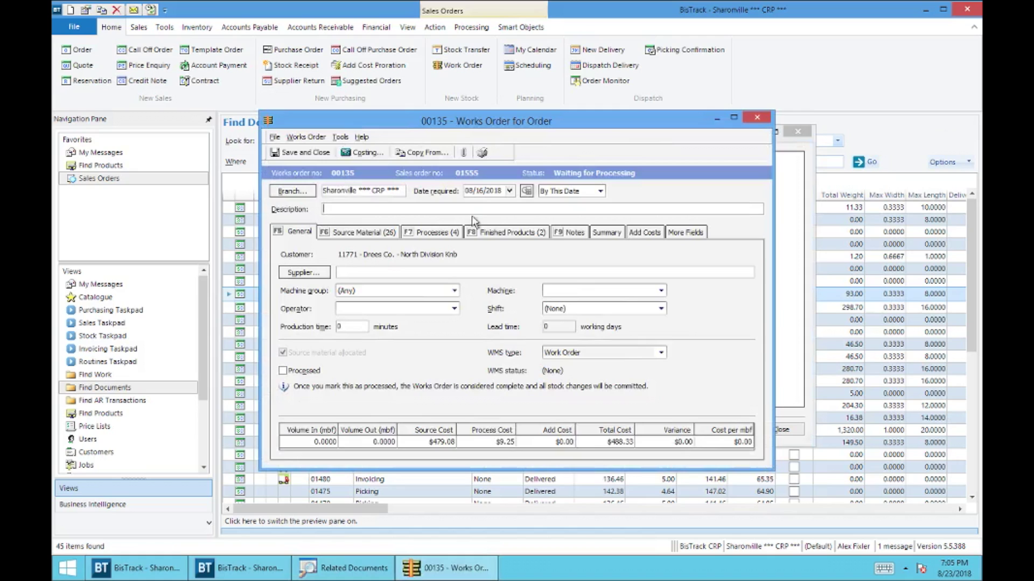
{"action": "left_click", "coordinate": [381, 239]}
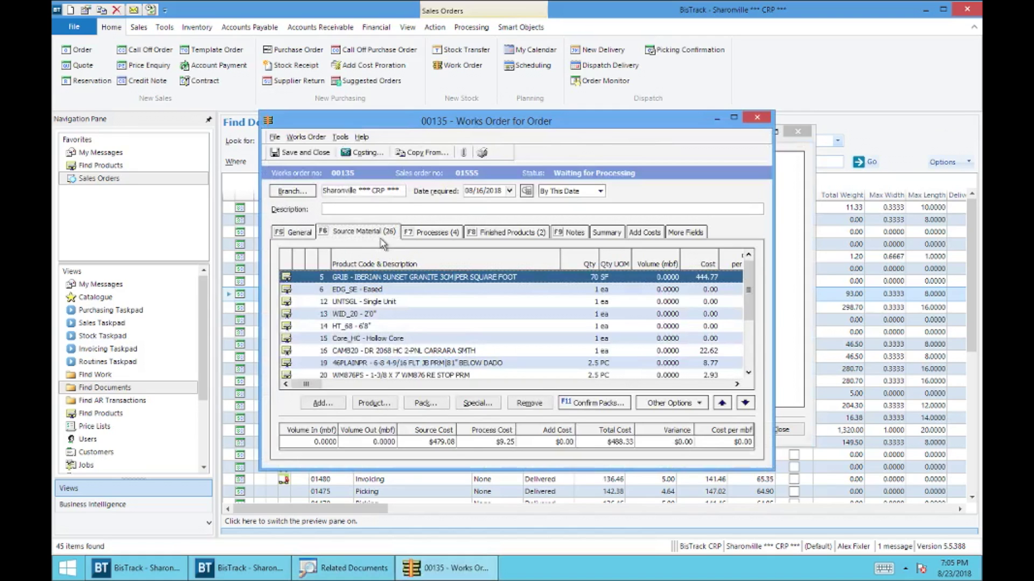
{"action": "left_click", "coordinate": [514, 238]}
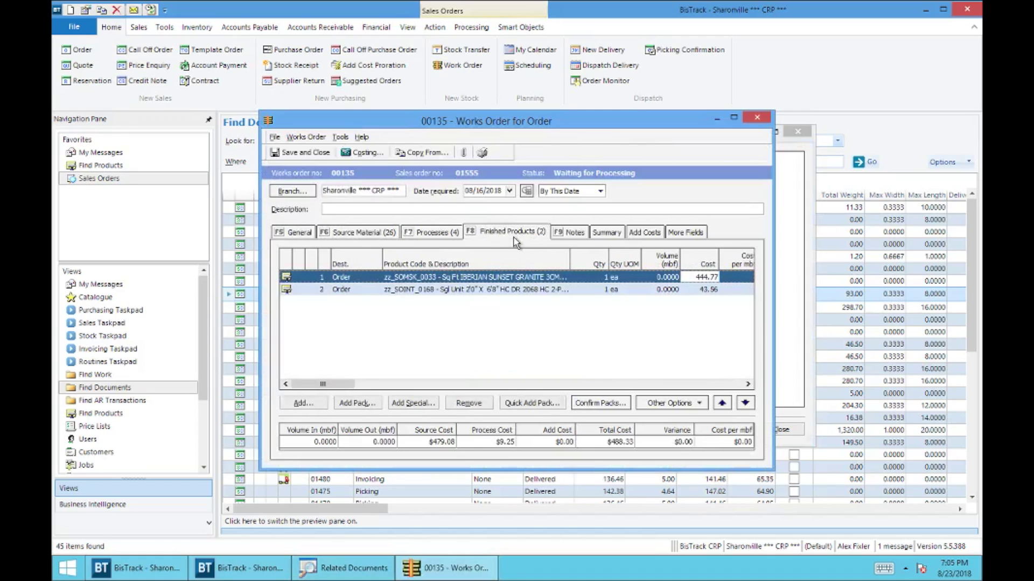
{"action": "left_click", "coordinate": [754, 117]}
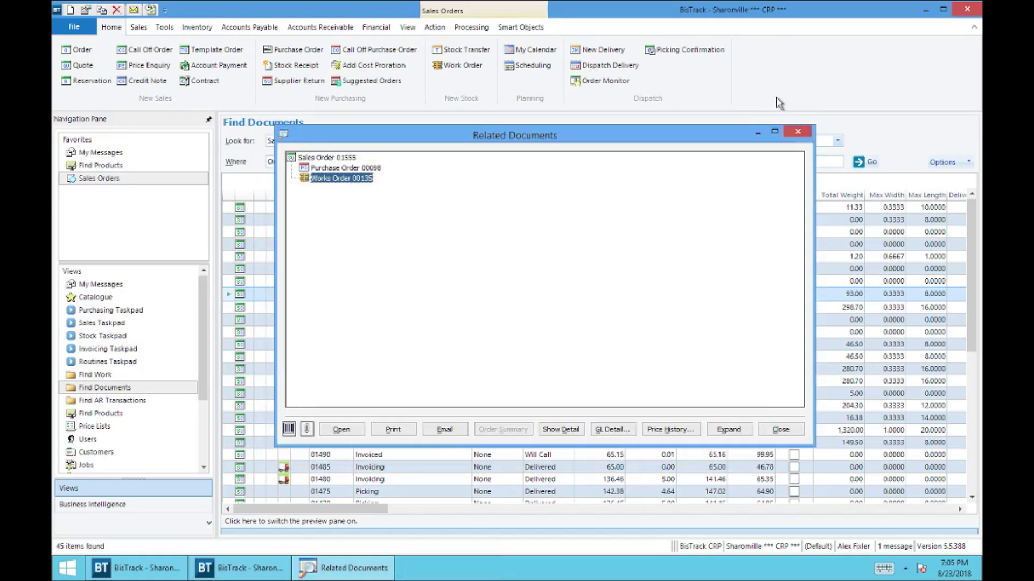
- Reopen Purchase Order 00098 from the tree and close it again
{"action": "left_click", "coordinate": [347, 169]}
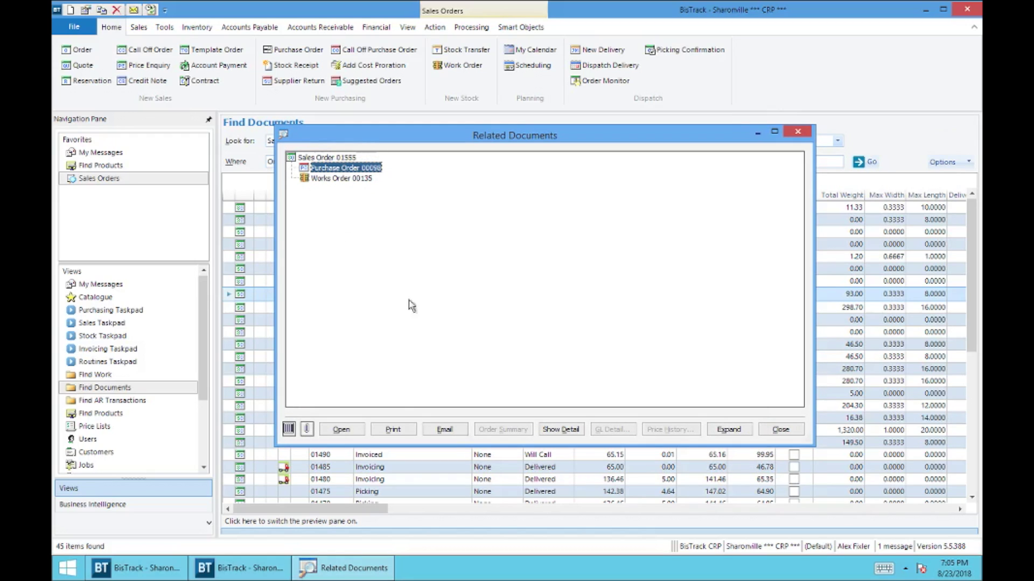
{"action": "left_click", "coordinate": [343, 430]}
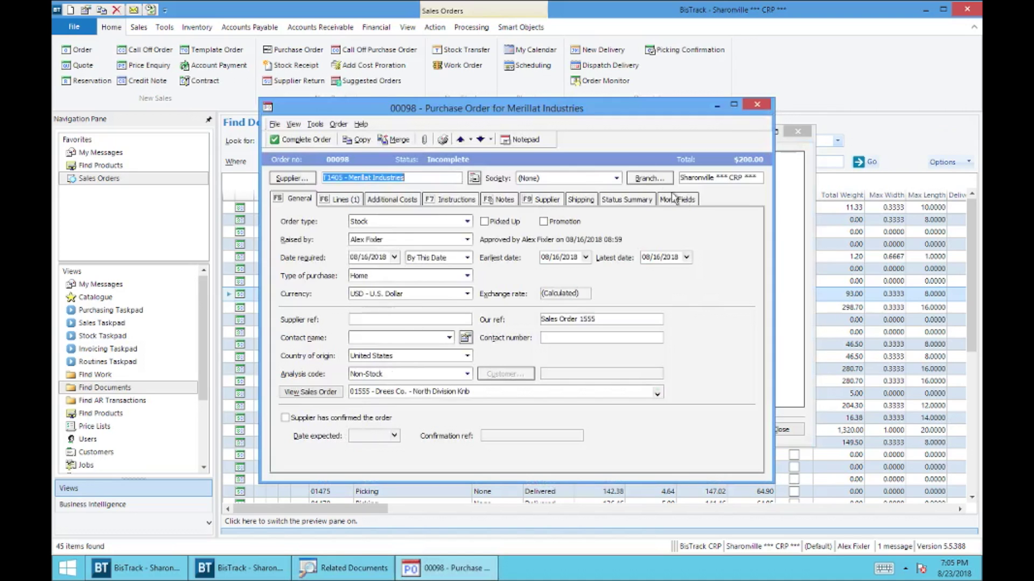
{"action": "left_click", "coordinate": [760, 107]}
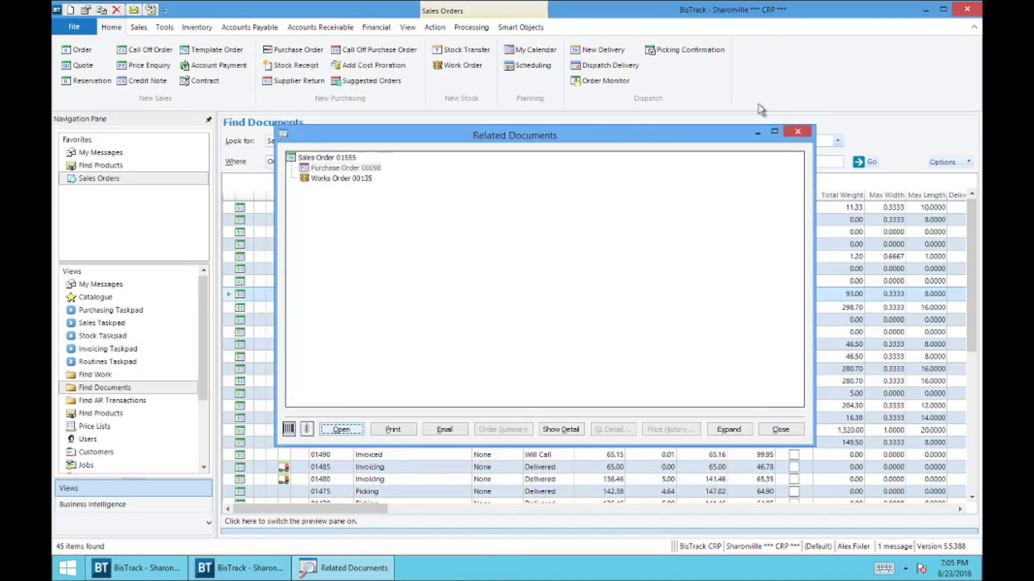
- Close 01555's Related Documents window and launch Order Monitor from the Home ribbon's Dispatch group
{"action": "left_click", "coordinate": [797, 131]}
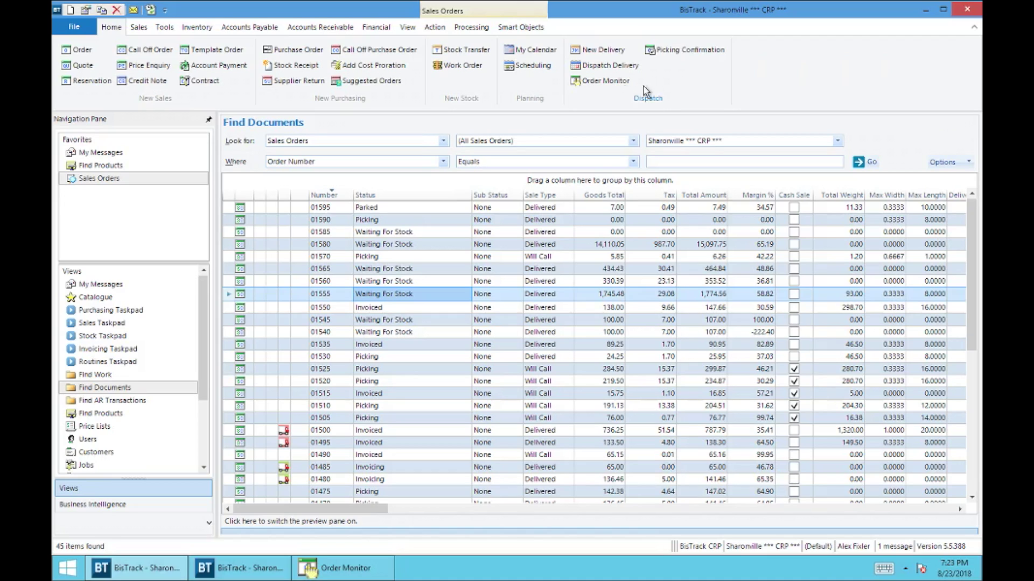
{"action": "left_click", "coordinate": [608, 82]}
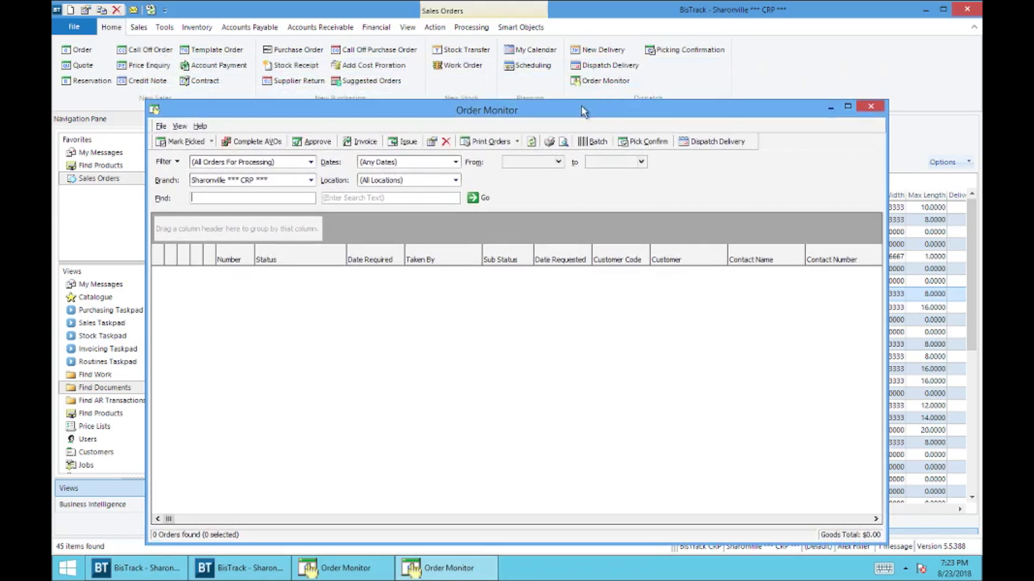
- Raise the Order Monitor window and keep the Filter on (All Orders For Processing)
{"action": "left_click_drag", "start_coordinate": [581, 106], "coordinate": [584, 63]}
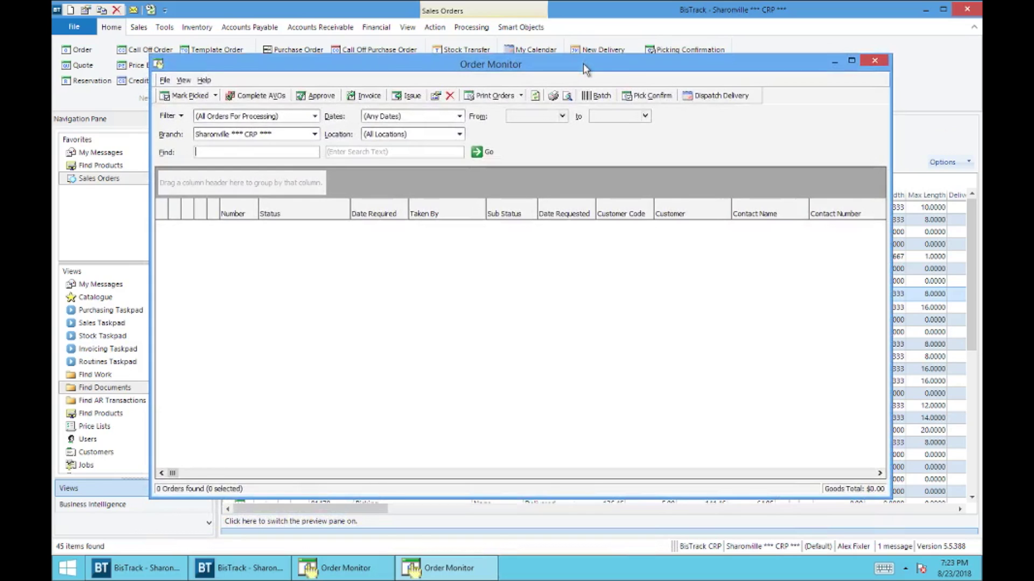
{"action": "left_click", "coordinate": [314, 117]}
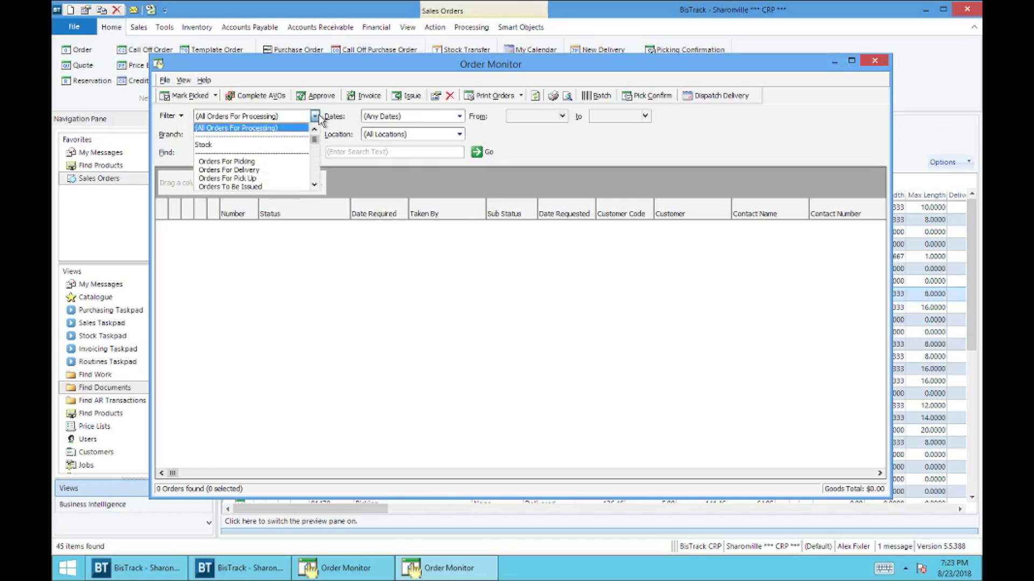
{"action": "mouse_move", "coordinate": [315, 141]}
{"action": "left_mouse_down"}
{"action": "mouse_move", "coordinate": [315, 180]}
{"action": "mouse_move", "coordinate": [317, 130]}
{"action": "left_mouse_up"}
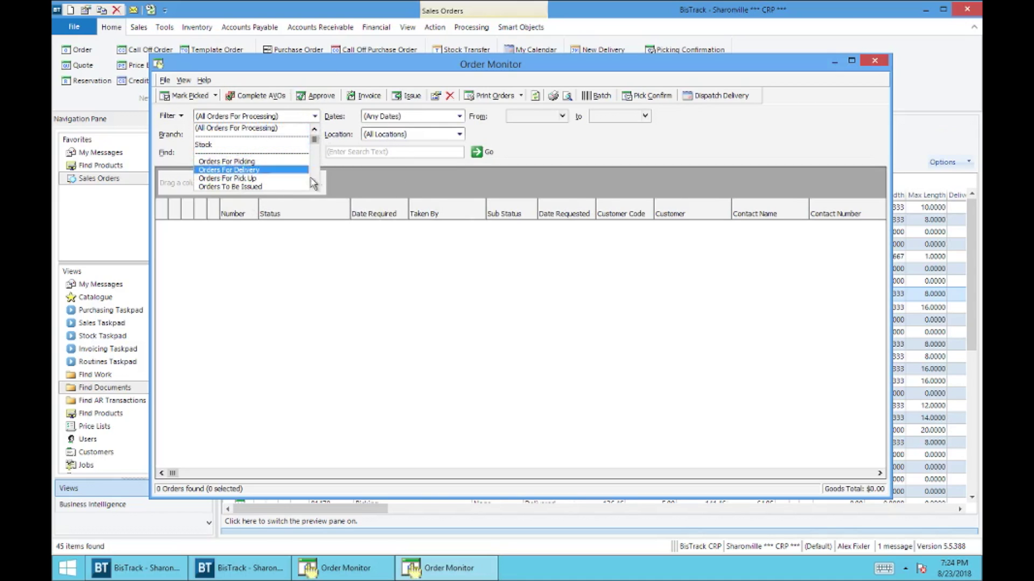
{"action": "scroll", "coordinate": [316, 188], "scroll_direction": "down", "scroll_amount": 3}
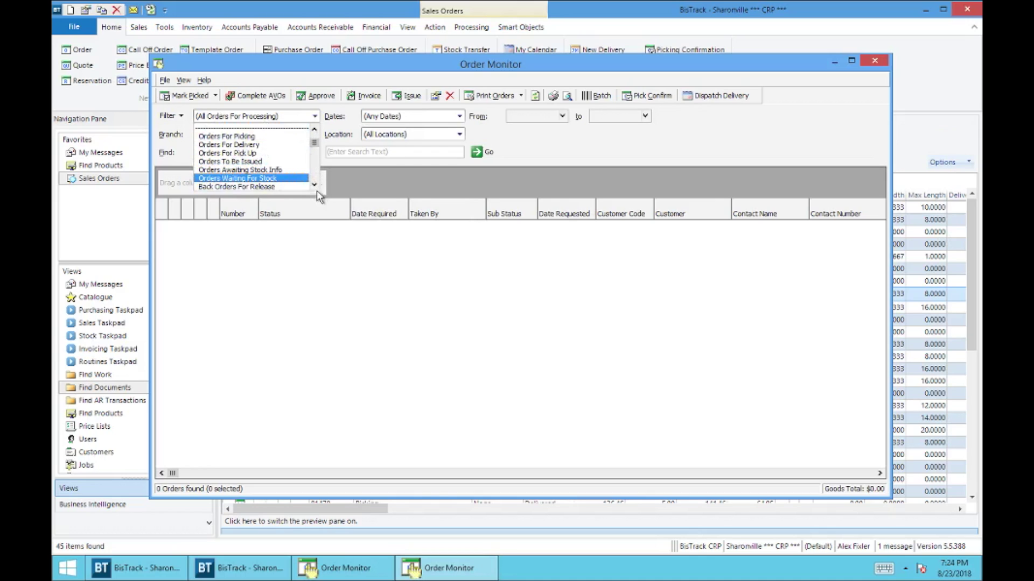
{"action": "scroll", "coordinate": [315, 187], "scroll_direction": "down", "scroll_amount": 8}
{"action": "scroll", "coordinate": [315, 187], "scroll_direction": "down", "scroll_amount": 5}
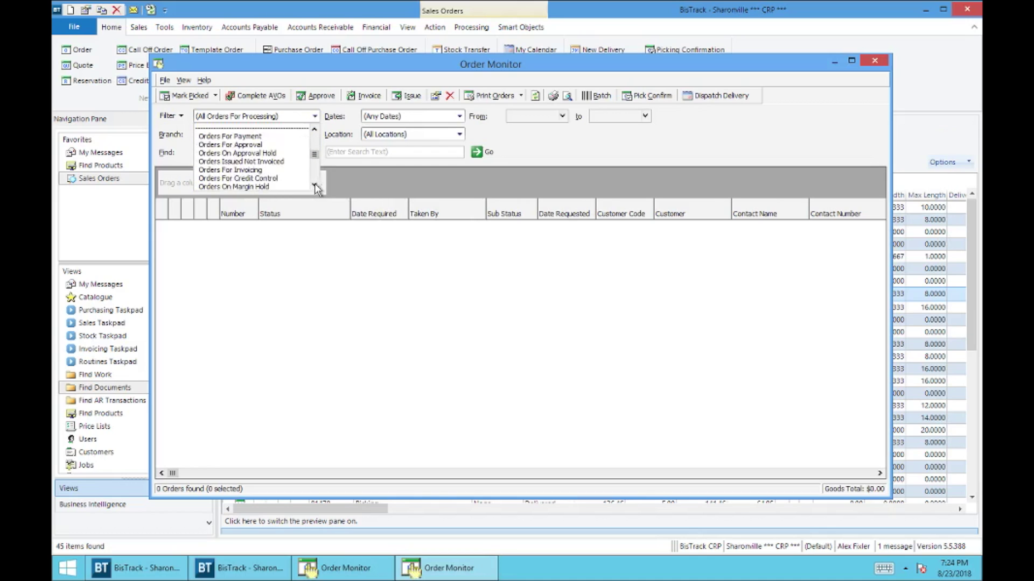
{"action": "scroll", "coordinate": [314, 186], "scroll_direction": "down", "scroll_amount": 8}
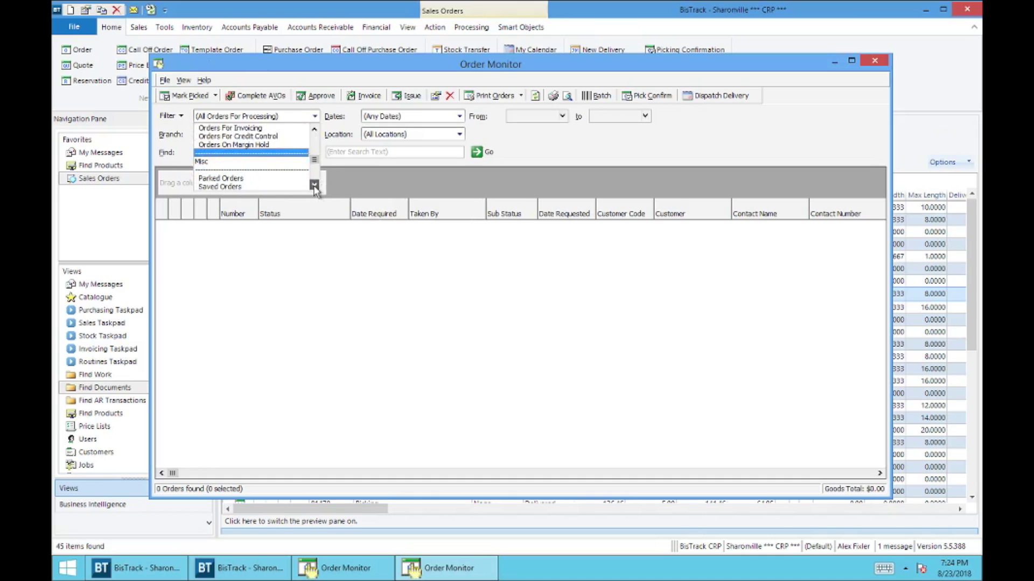
{"action": "scroll", "coordinate": [314, 187], "scroll_direction": "down", "scroll_amount": 6}
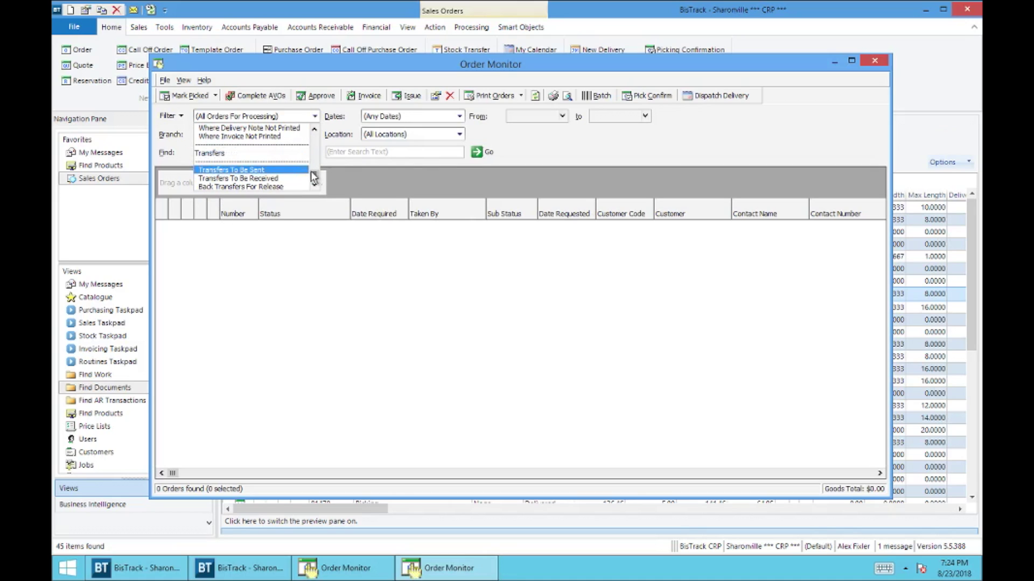
{"action": "left_click_drag", "start_coordinate": [314, 177], "coordinate": [316, 125]}
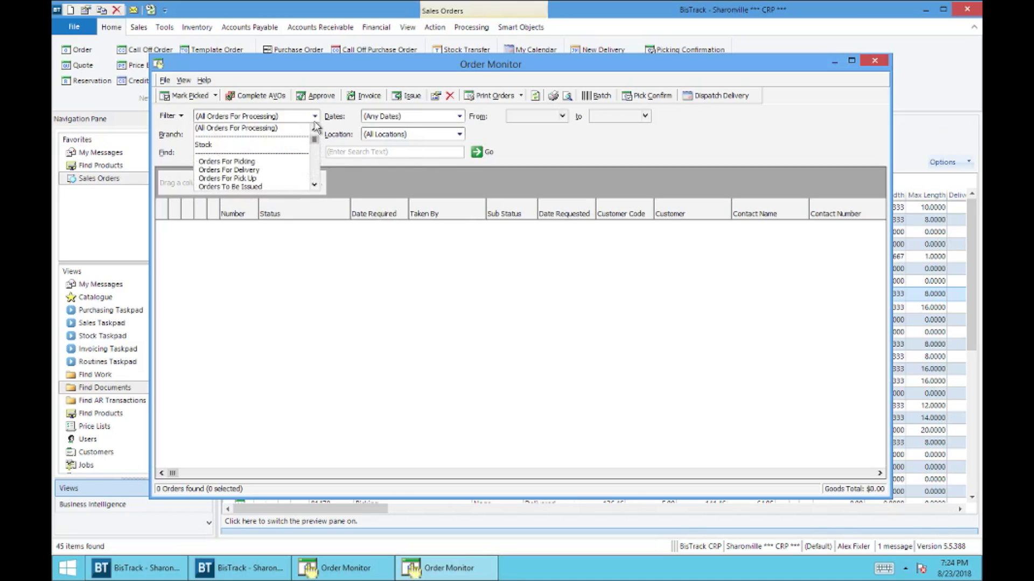
{"action": "left_click", "coordinate": [240, 128]}
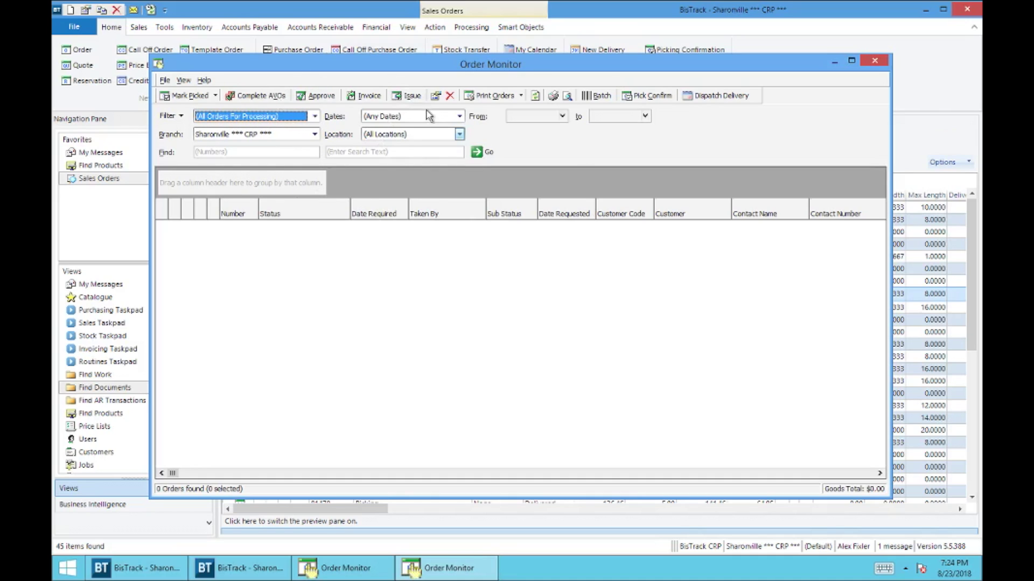
{"action": "right_click", "coordinate": [510, 66]}
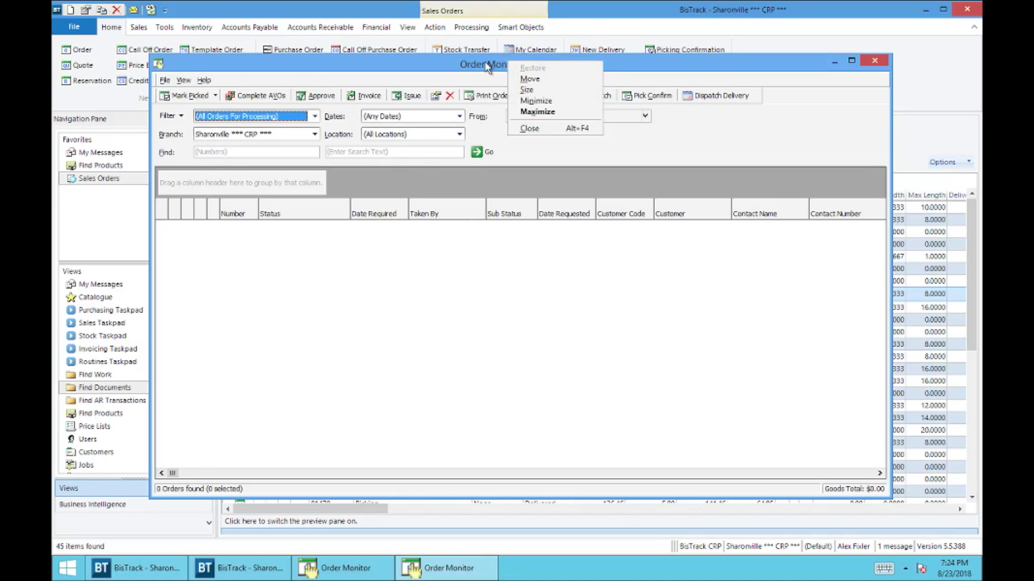
{"action": "key", "text": "Escape"}
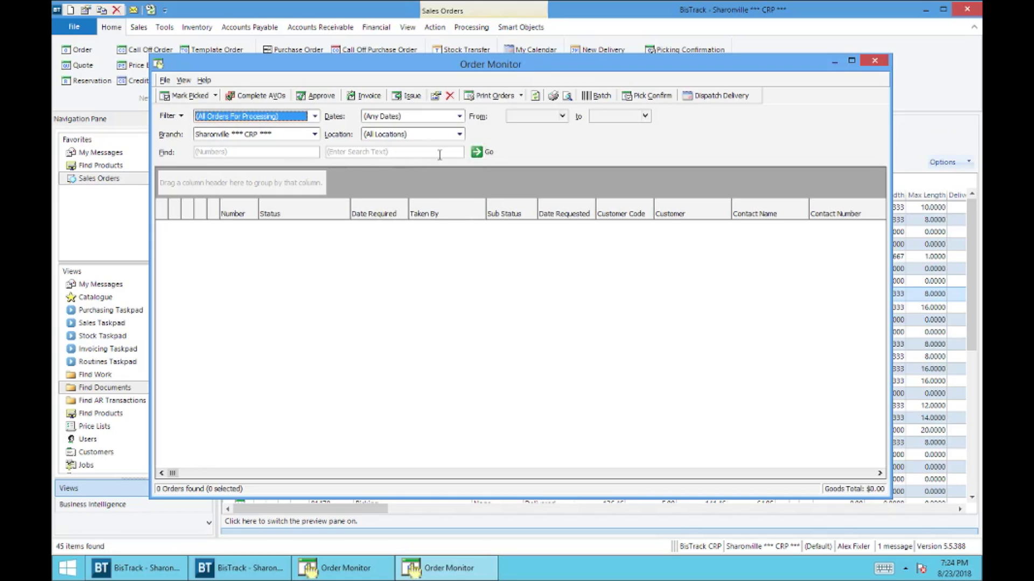
- Load the orders for processing, narrow them to order 1595, then clear the search to show all 39
{"action": "left_click", "coordinate": [476, 154]}
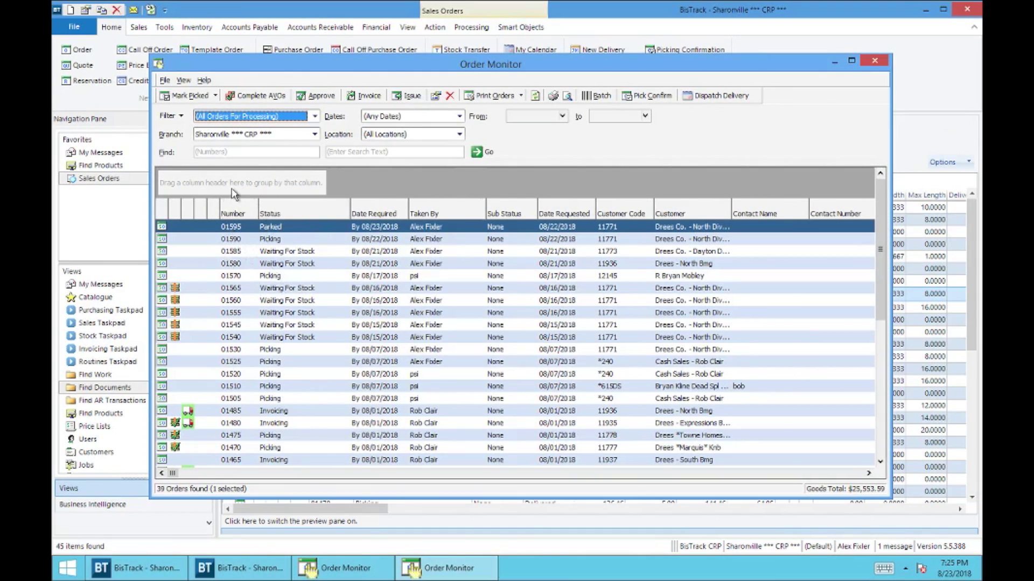
{"action": "left_click", "coordinate": [208, 151]}
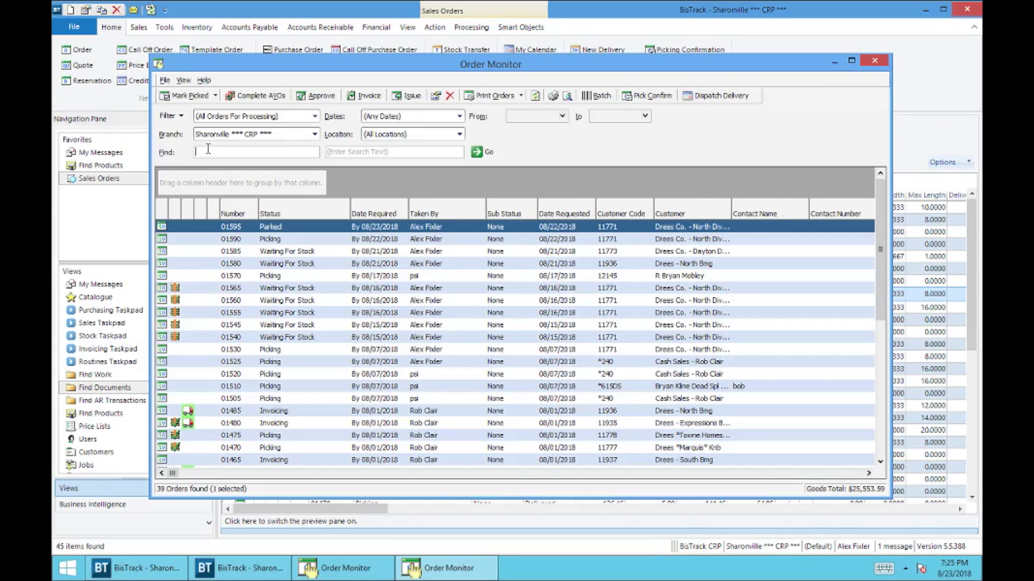
{"action": "type", "text": "1595"}
{"action": "key", "text": "Return"}
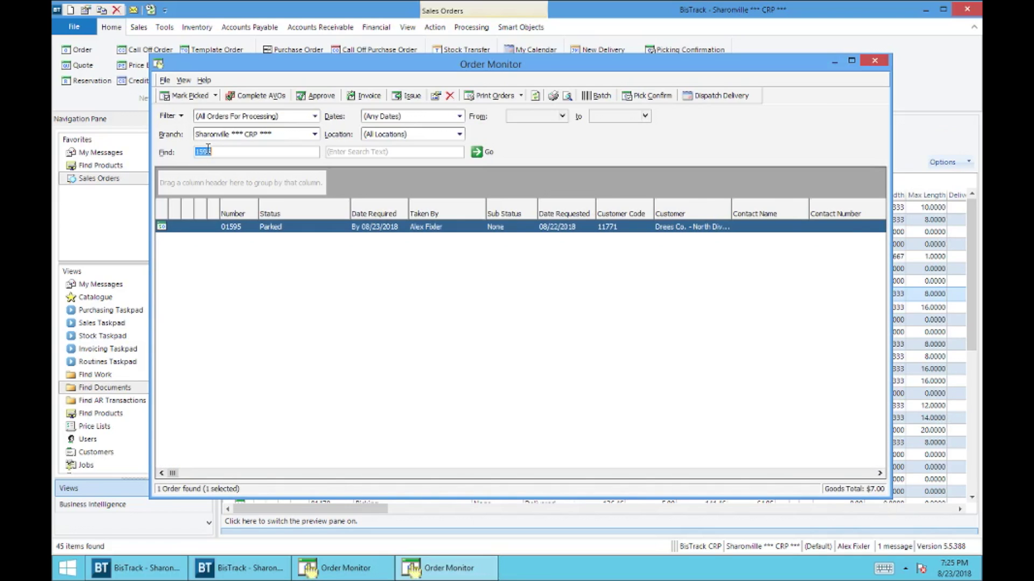
{"action": "key", "text": "BackSpace"}
{"action": "key", "text": "Return"}
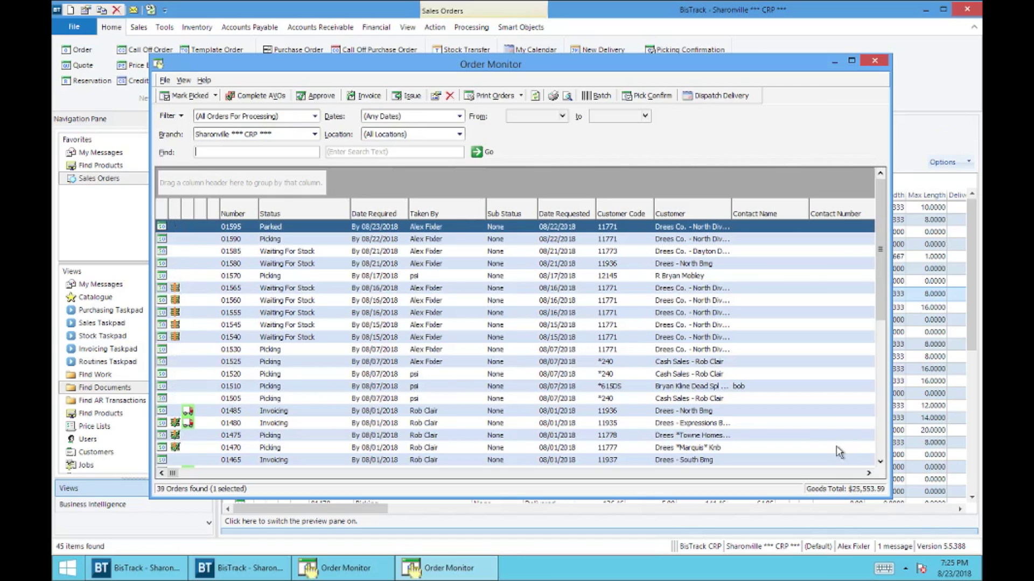
- Scroll down the Order Monitor grid through the 39 orders totalling $25,553.59
{"action": "left_click", "coordinate": [880, 461]}
{"action": "left_click", "coordinate": [880, 461]}
{"action": "left_click", "coordinate": [881, 461]}
{"action": "left_click", "coordinate": [880, 462]}
{"action": "left_click", "coordinate": [880, 462]}
{"action": "left_click", "coordinate": [880, 462]}
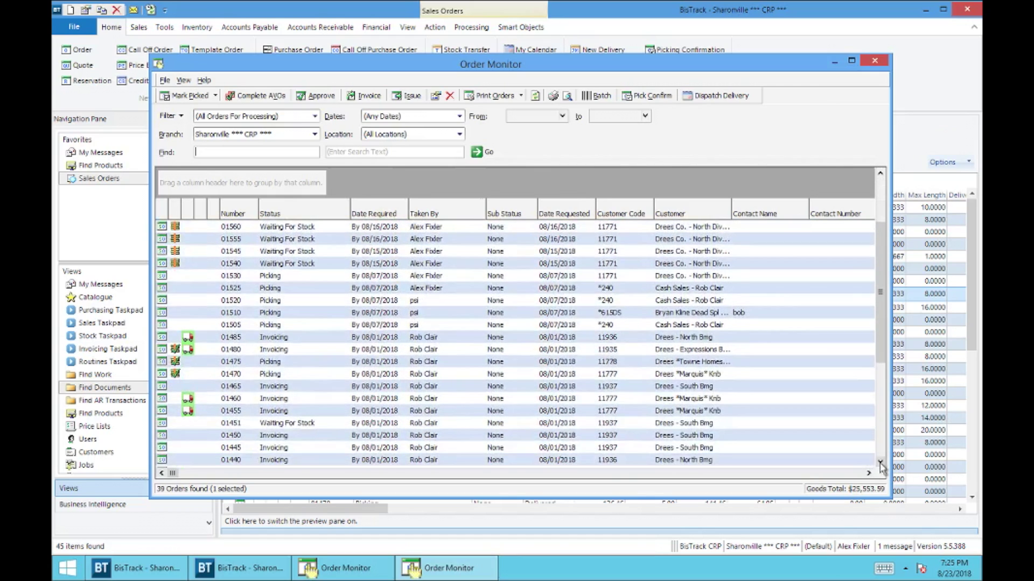
{"action": "left_click", "coordinate": [881, 463]}
{"action": "mouse_move", "coordinate": [880, 369]}
{"action": "left_mouse_down"}
{"action": "mouse_move", "coordinate": [881, 337]}
{"action": "mouse_move", "coordinate": [881, 367]}
{"action": "left_mouse_up"}
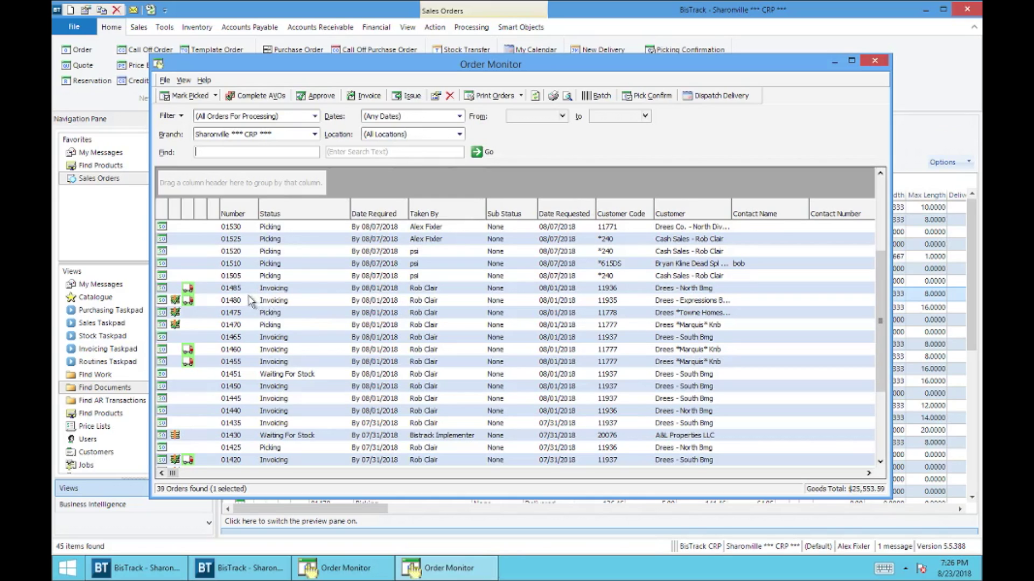
{"action": "left_click", "coordinate": [286, 293]}
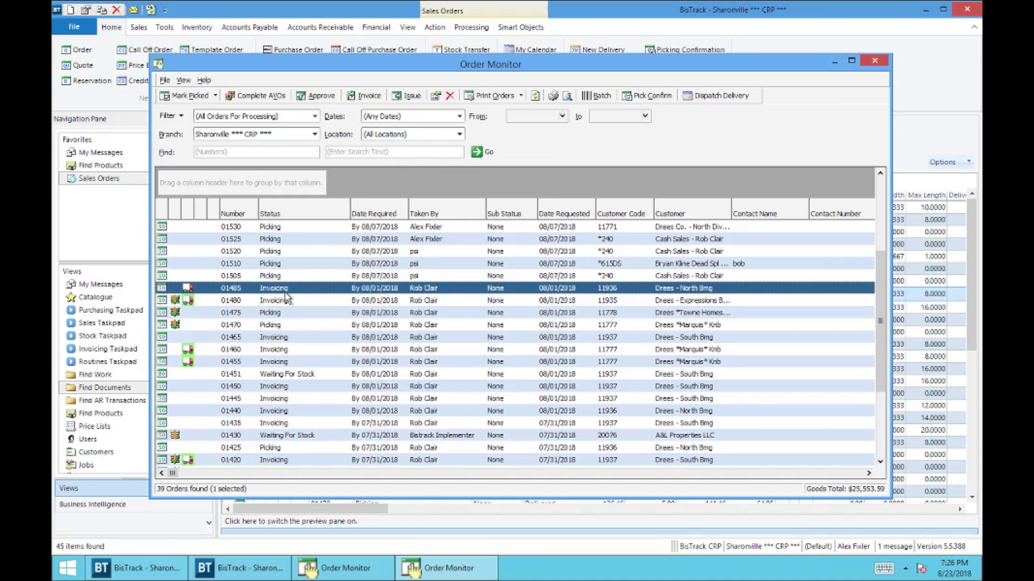
{"action": "double_click", "coordinate": [286, 292]}
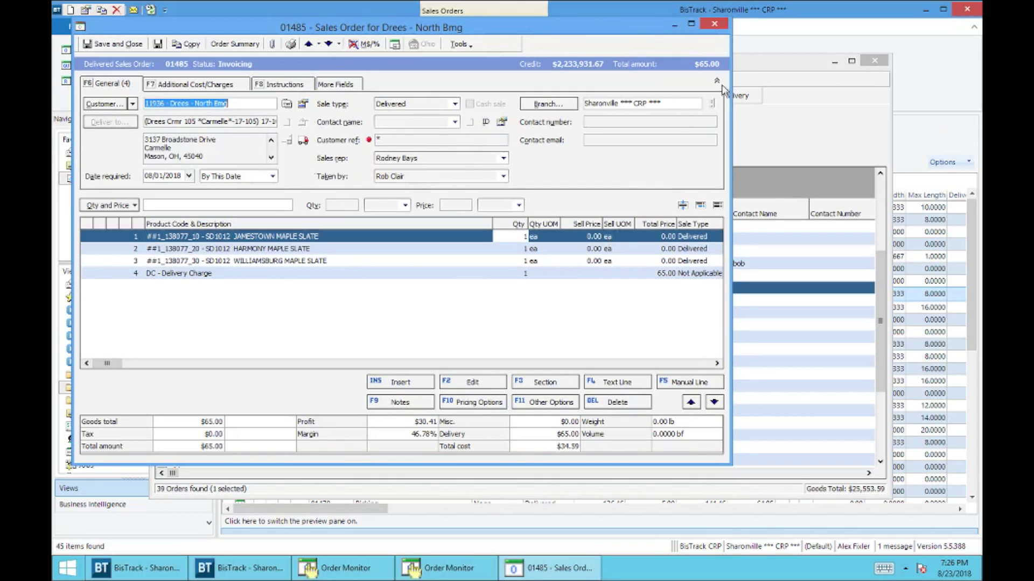
{"action": "left_click", "coordinate": [717, 25]}
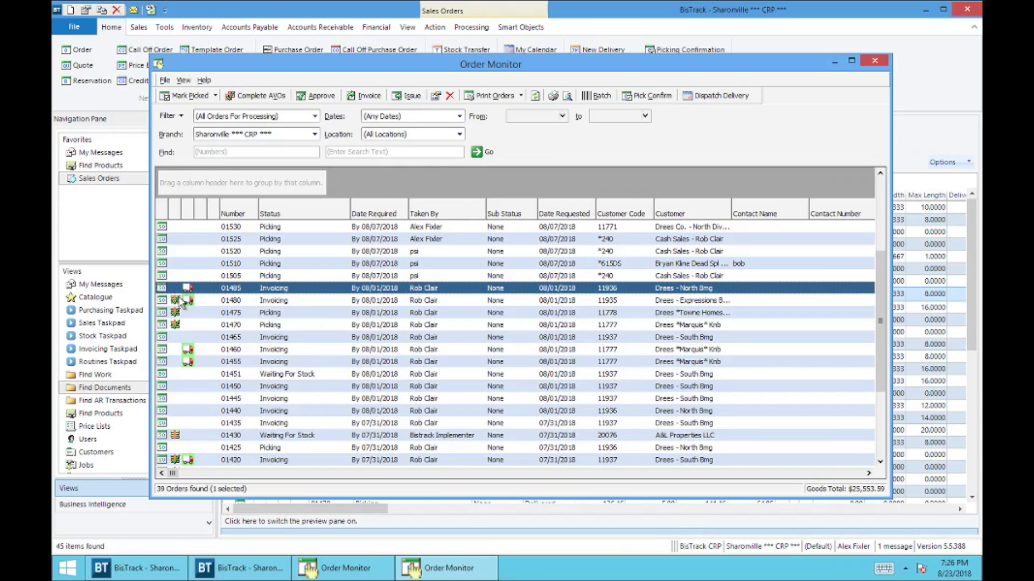
{"action": "left_click", "coordinate": [216, 304]}
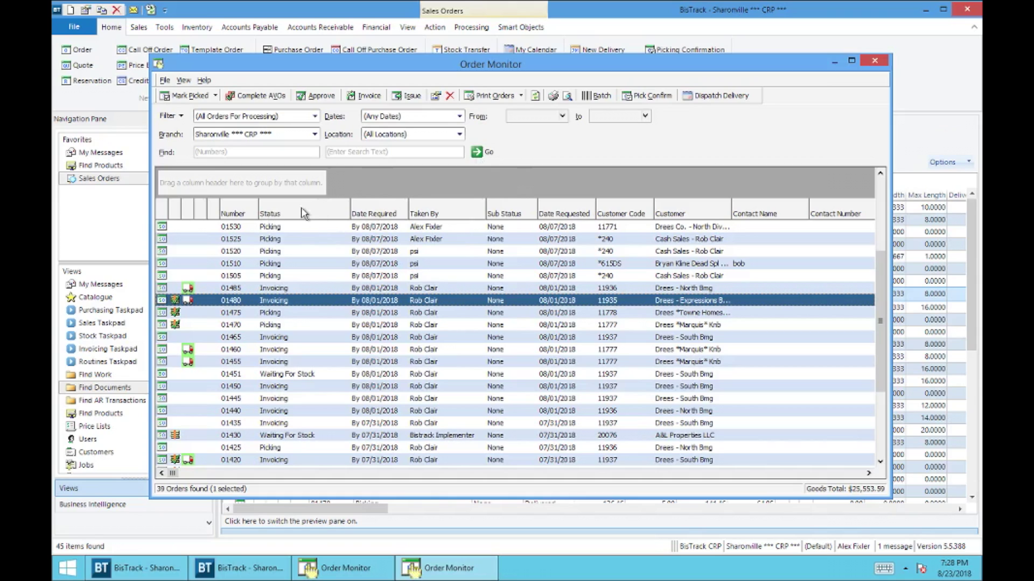
- Group the 39 orders by Status, then Date Required, and expand Invoicing (14) and Parked (1)
{"action": "left_click_drag", "start_coordinate": [287, 214], "coordinate": [191, 185]}
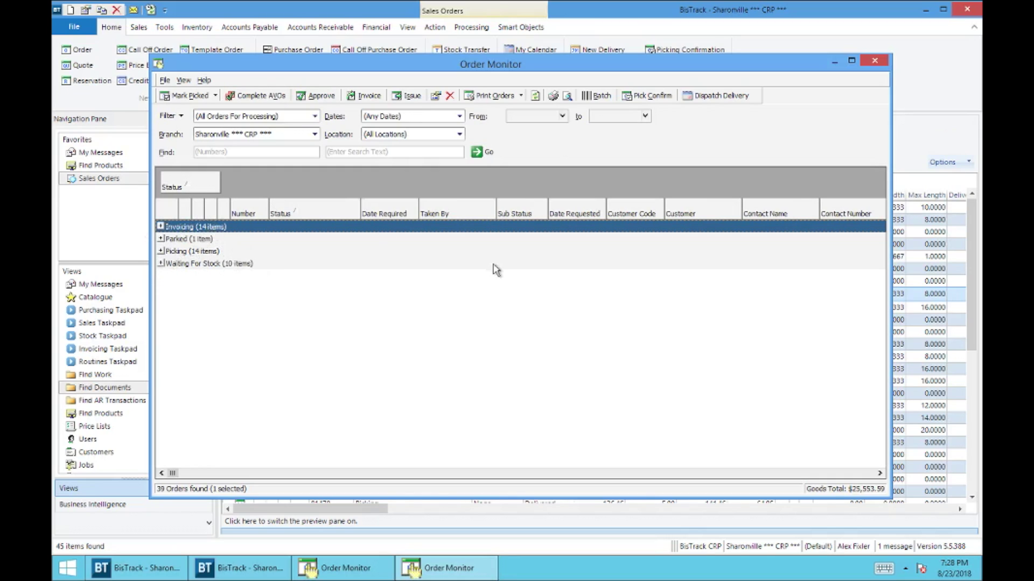
{"action": "left_click_drag", "start_coordinate": [399, 213], "coordinate": [282, 186]}
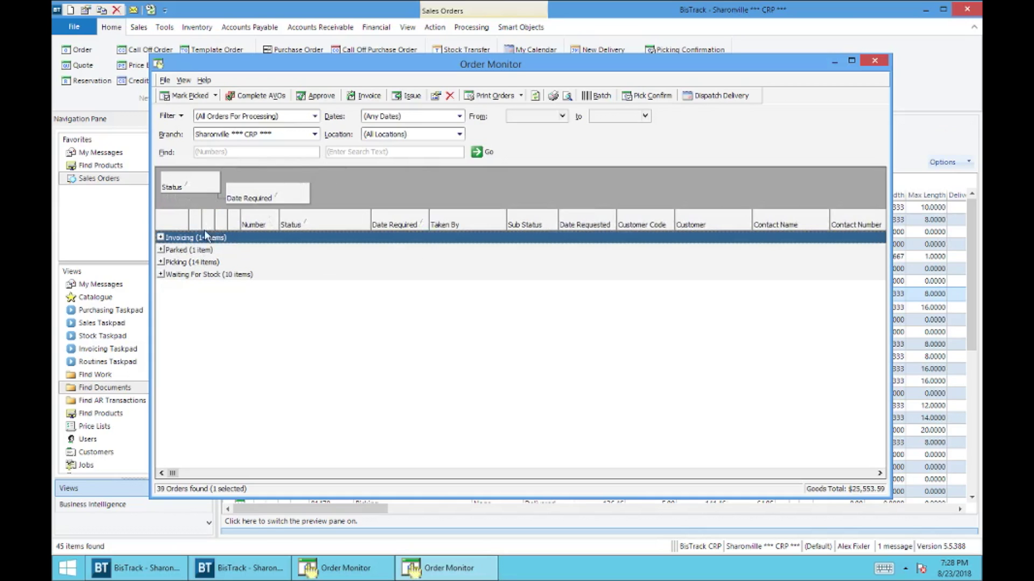
{"action": "left_click", "coordinate": [161, 238]}
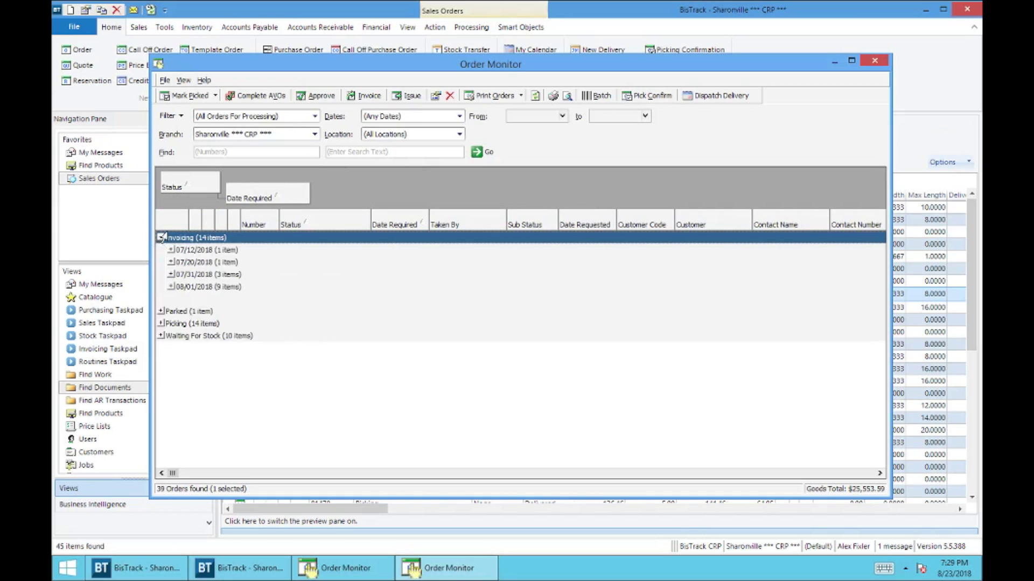
{"action": "left_click", "coordinate": [160, 311]}
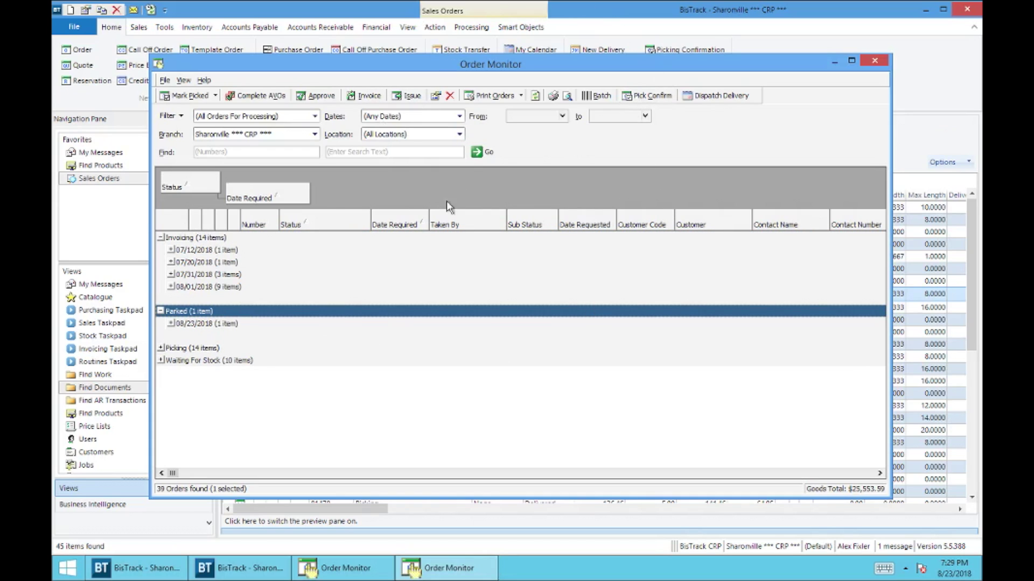
{"action": "mouse_move", "coordinate": [635, 63]}
{"action": "left_mouse_down"}
{"action": "mouse_move", "coordinate": [635, 162]}
{"action": "mouse_move", "coordinate": [636, 68]}
{"action": "left_mouse_up"}
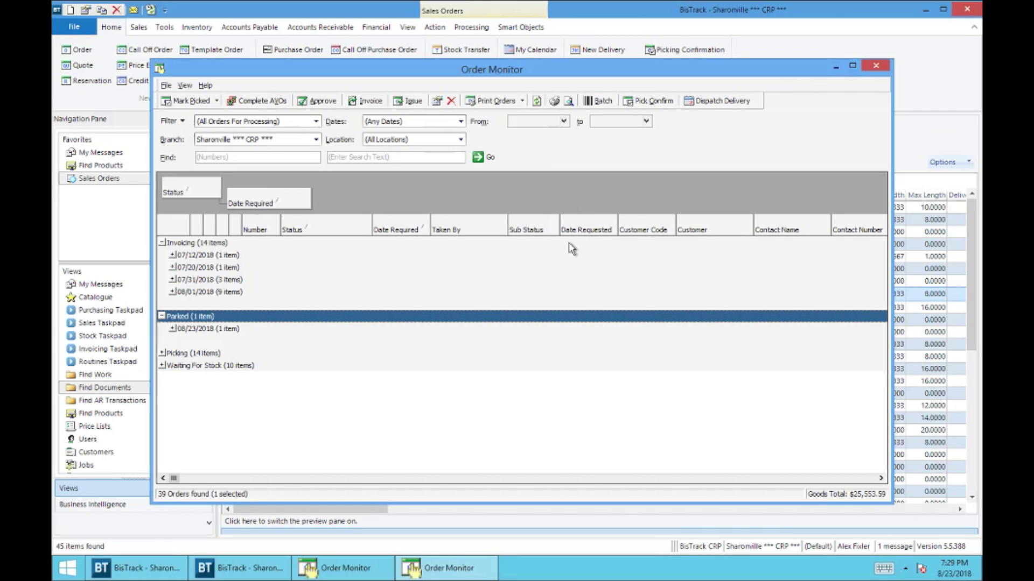
- Close the Order Monitor window to get back to the 45 sales orders
{"action": "left_click", "coordinate": [878, 66]}
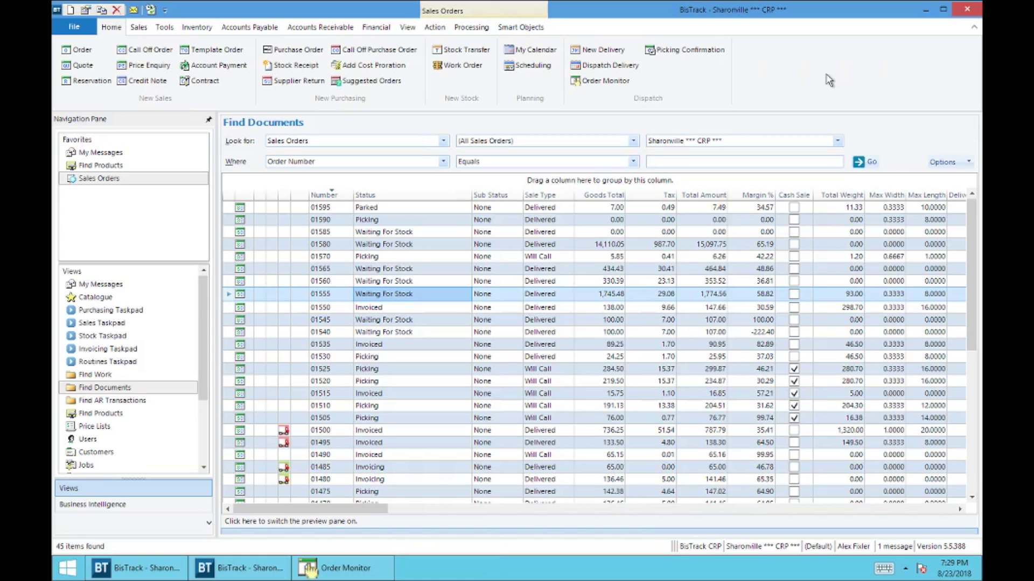